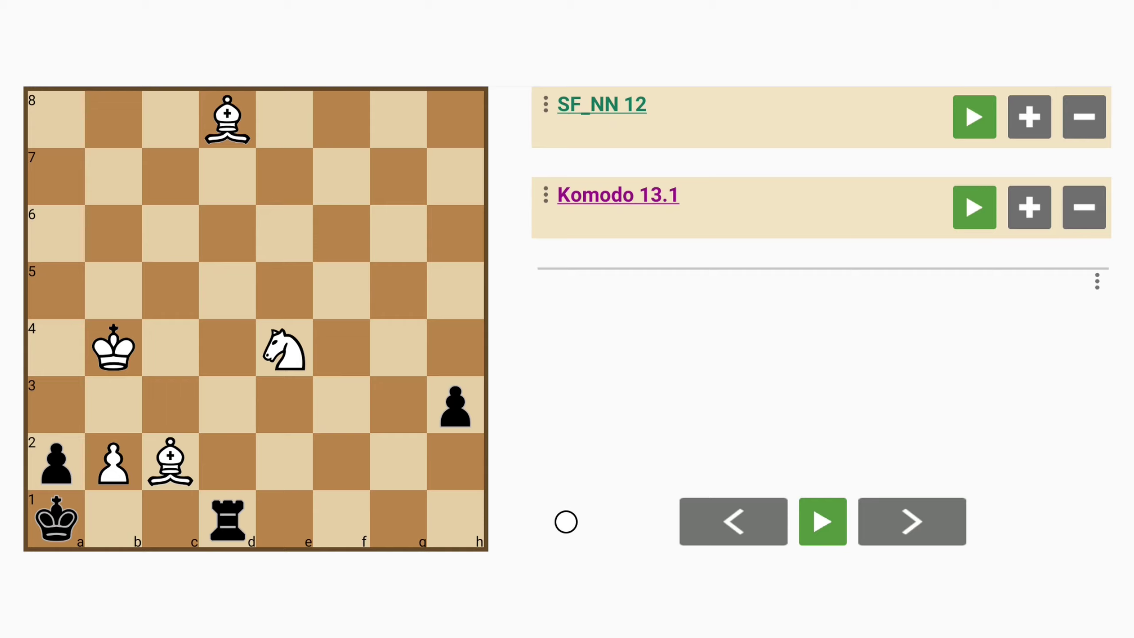
# - From the puzzle position, play 1.Bxd1 h2 2.Bf3 Kxb2
pyautogui.click(228, 518)
pyautogui.click(454, 404)
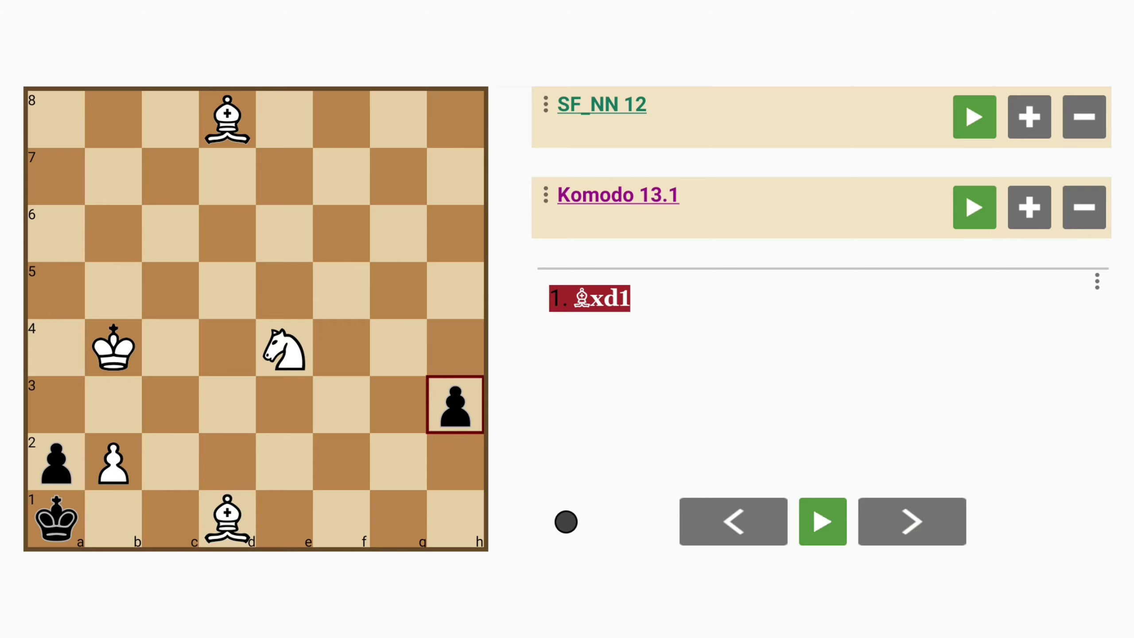
pyautogui.click(455, 462)
pyautogui.click(226, 517)
pyautogui.click(341, 403)
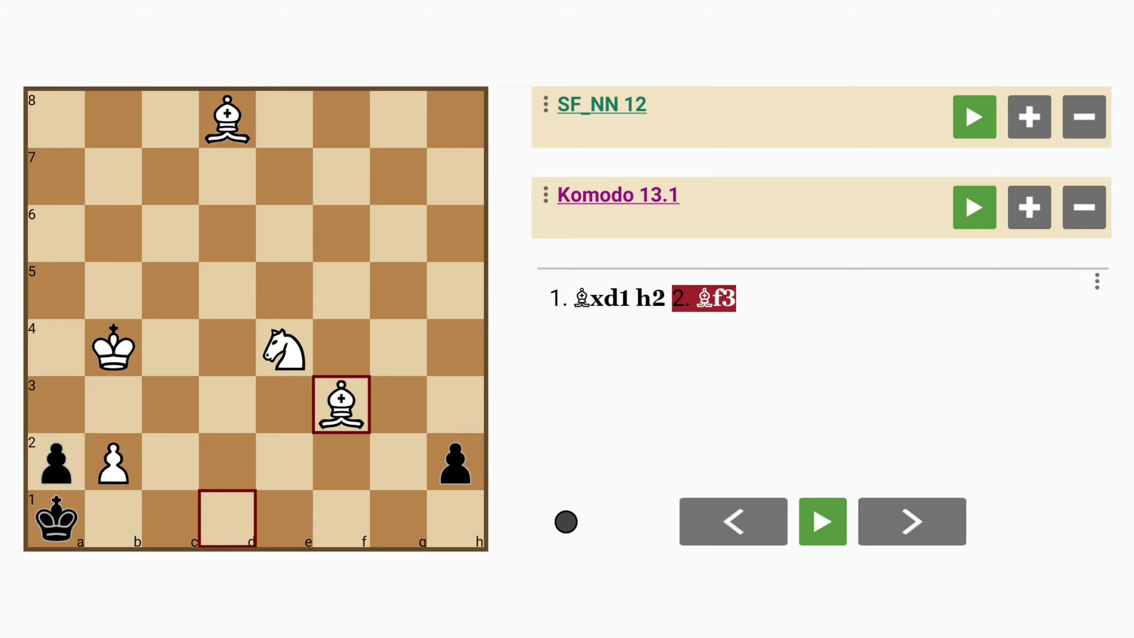
pyautogui.click(57, 517)
pyautogui.click(113, 461)
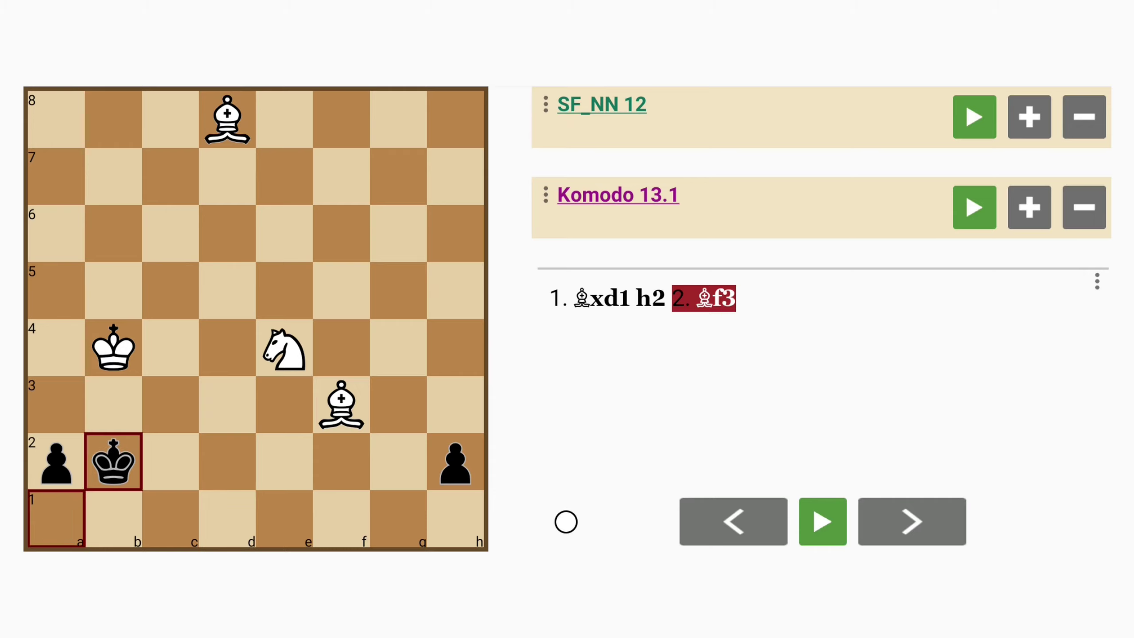
# - Continue with 3.Bf6+ Kb1 4.Nc3+ Kc2 5.Nxa2
pyautogui.click(227, 120)
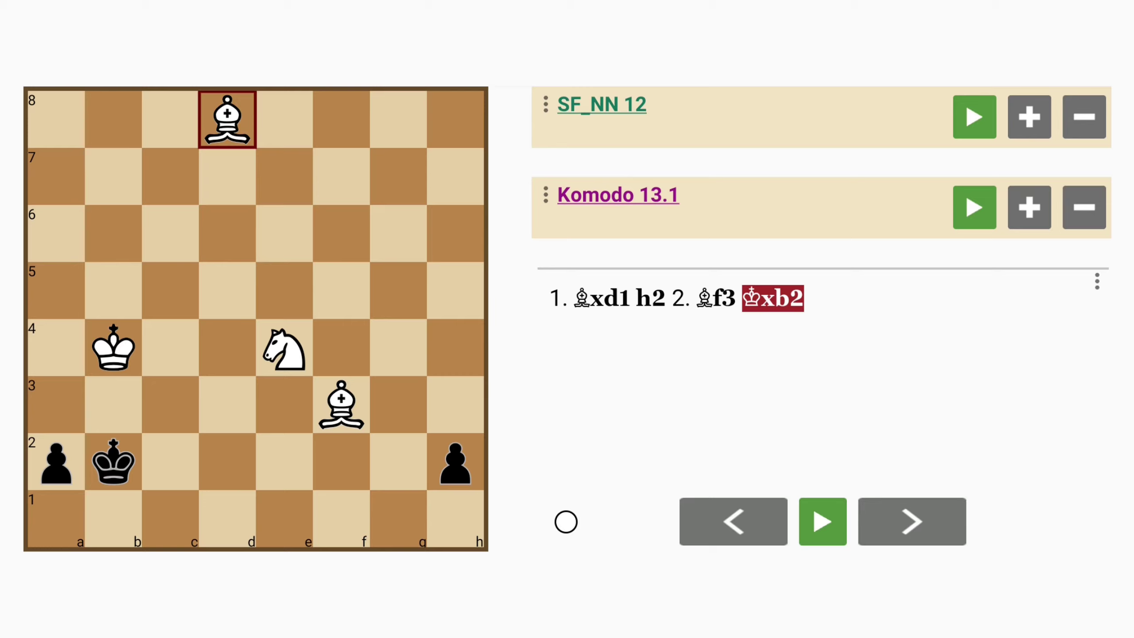
pyautogui.click(341, 233)
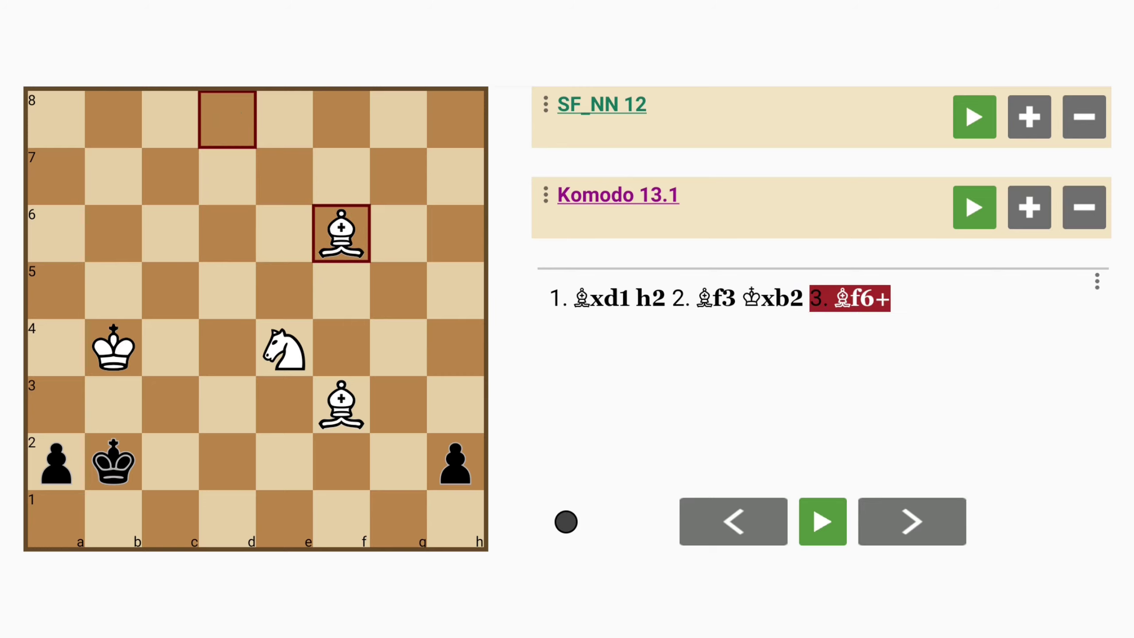
pyautogui.click(113, 460)
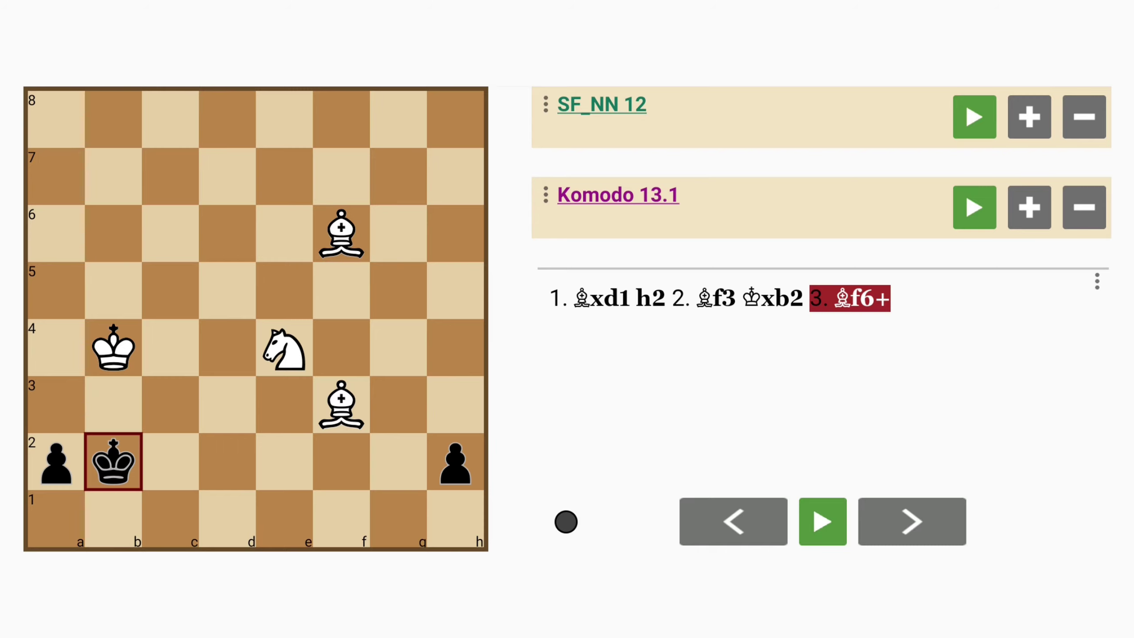
pyautogui.click(114, 518)
pyautogui.click(284, 348)
pyautogui.click(170, 404)
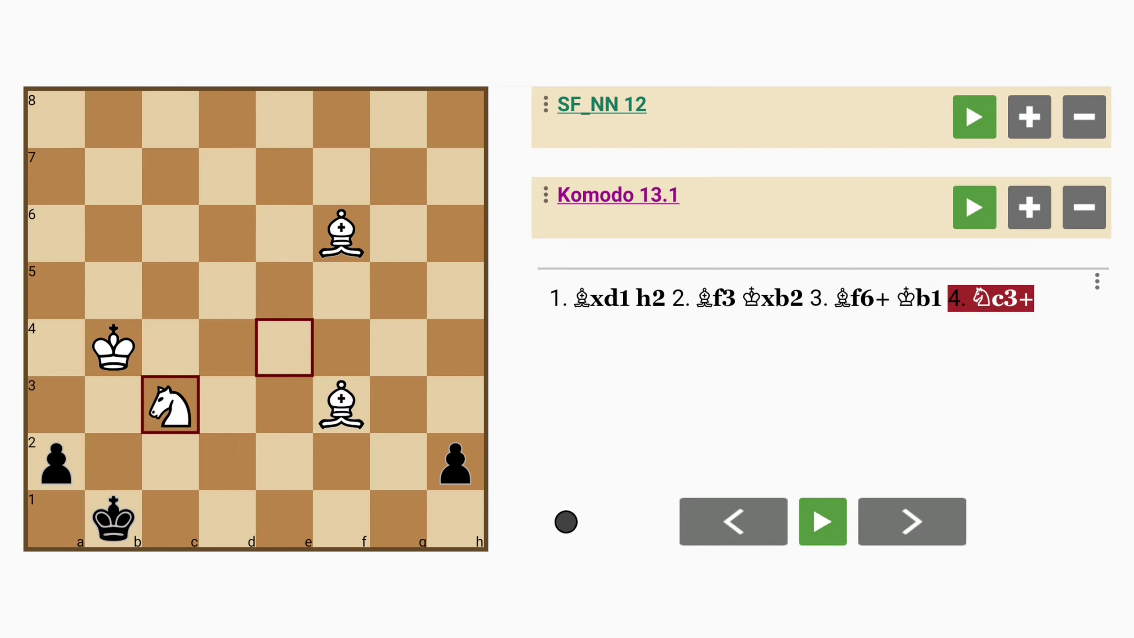
pyautogui.click(114, 519)
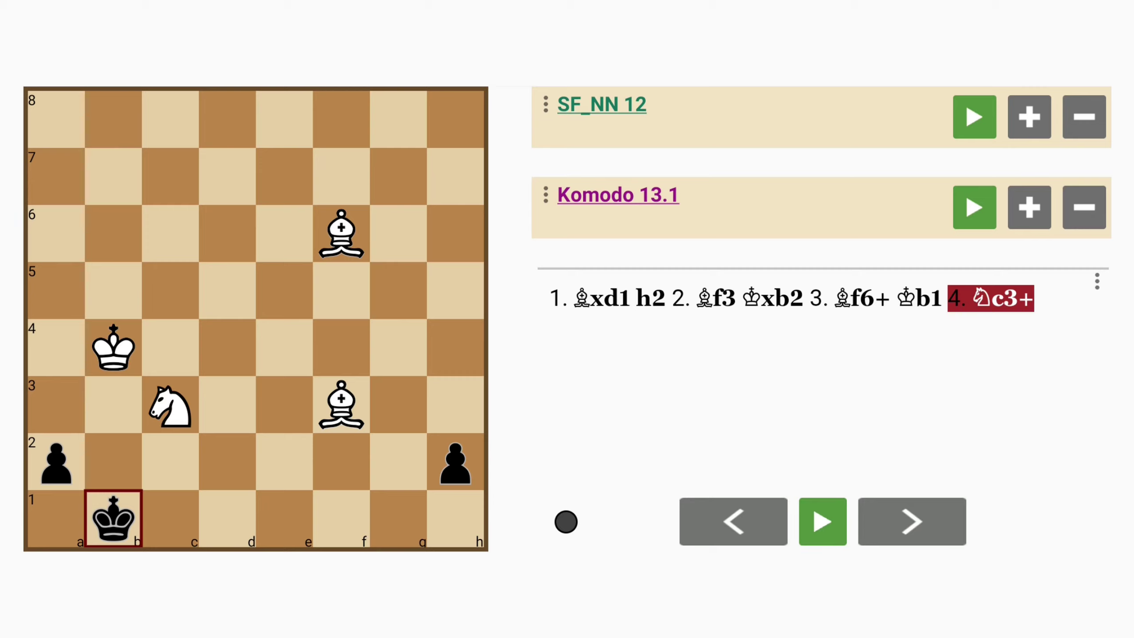
pyautogui.click(171, 460)
pyautogui.click(170, 404)
pyautogui.click(56, 461)
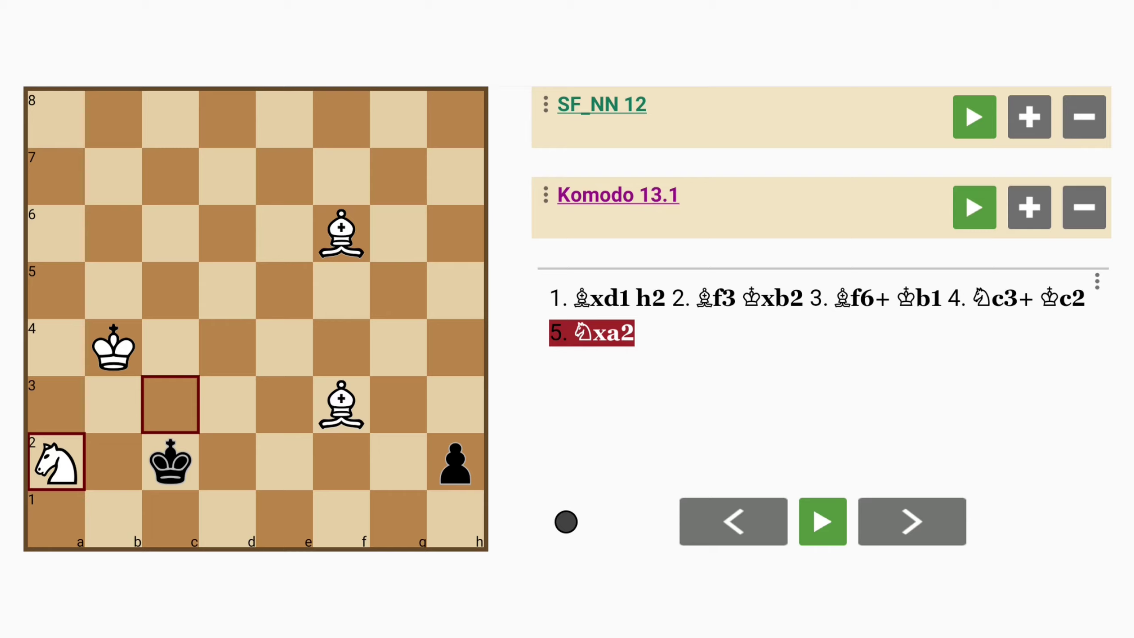
# - Return to the puzzle position and start both SF_NN 12 and Komodo 13.1 analysing
pyautogui.click(732, 521)
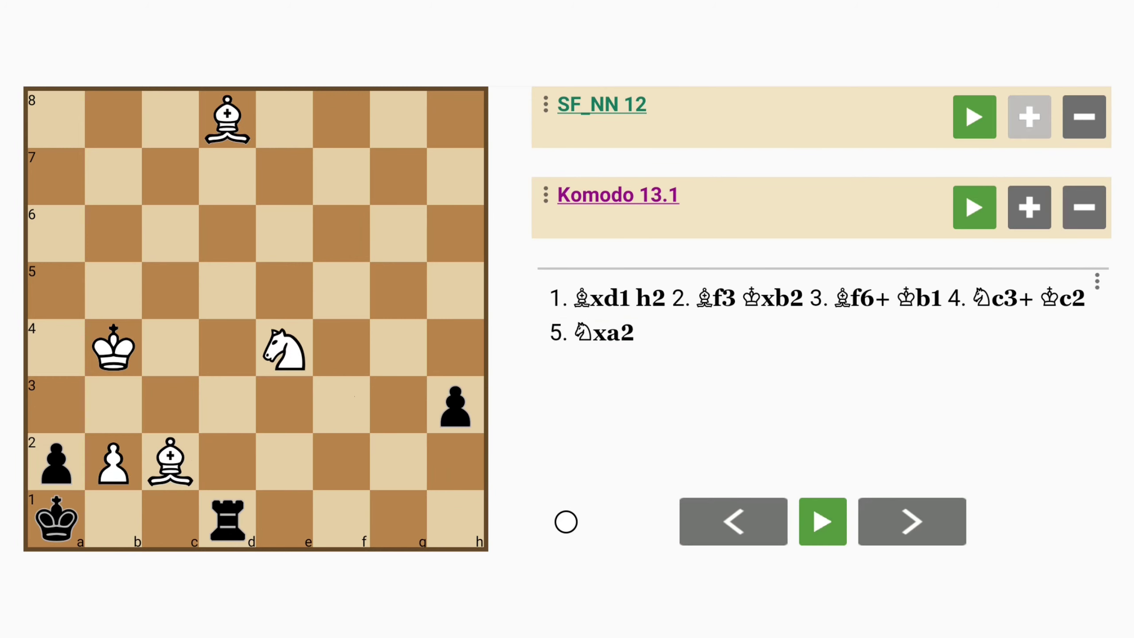
pyautogui.click(975, 117)
pyautogui.click(975, 221)
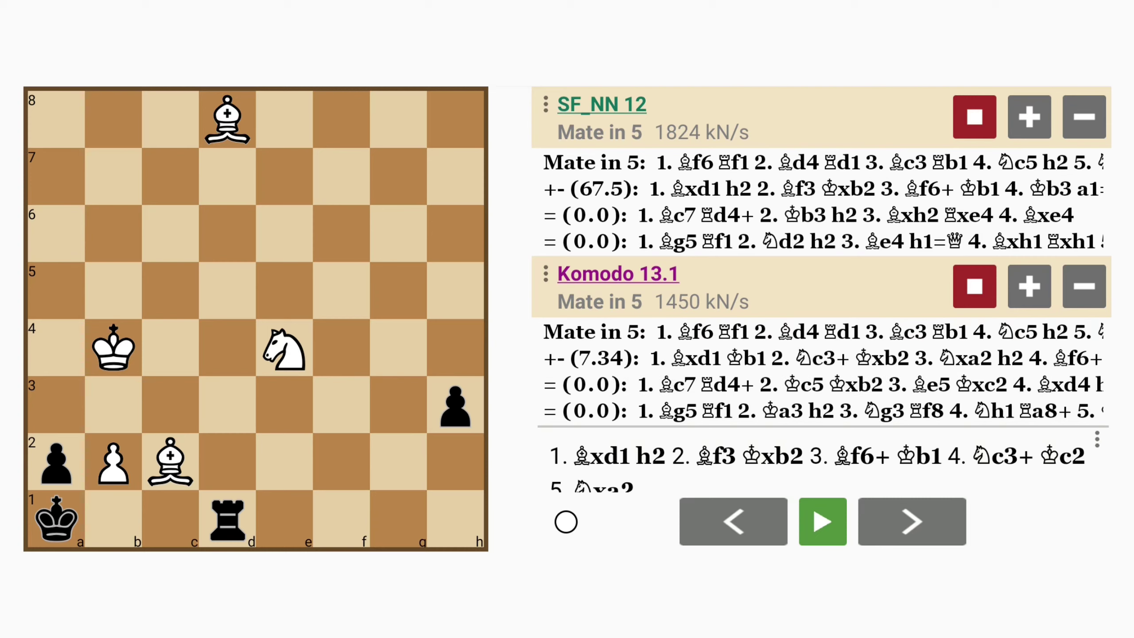
# - Play the main line 1.Bf6 h2 2.b3+
pyautogui.click(227, 118)
pyautogui.click(342, 232)
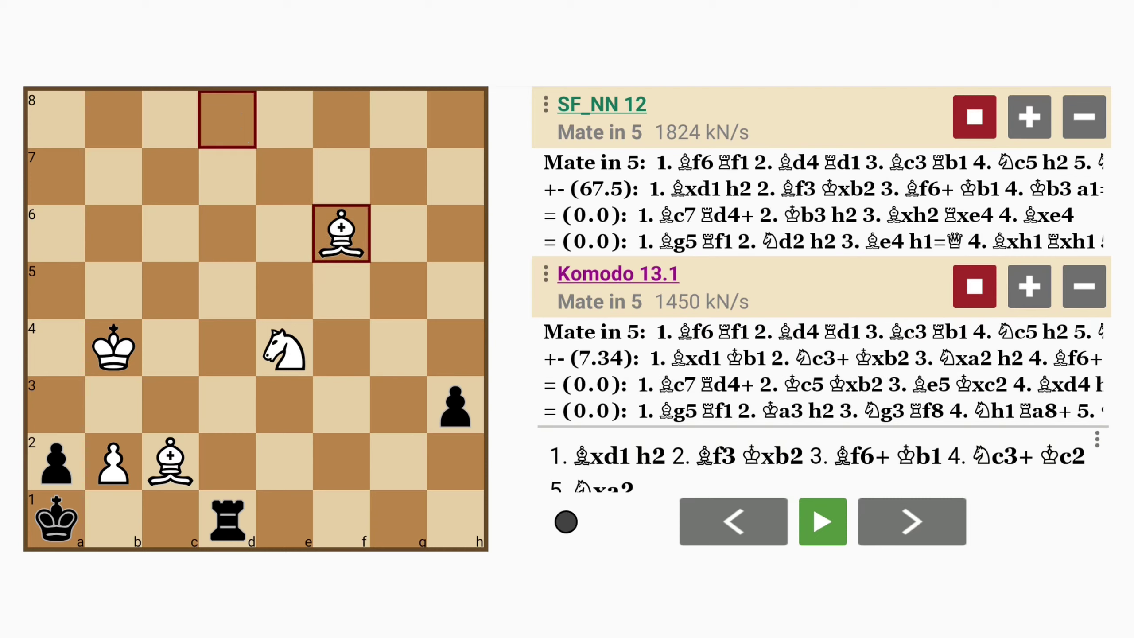
pyautogui.click(455, 404)
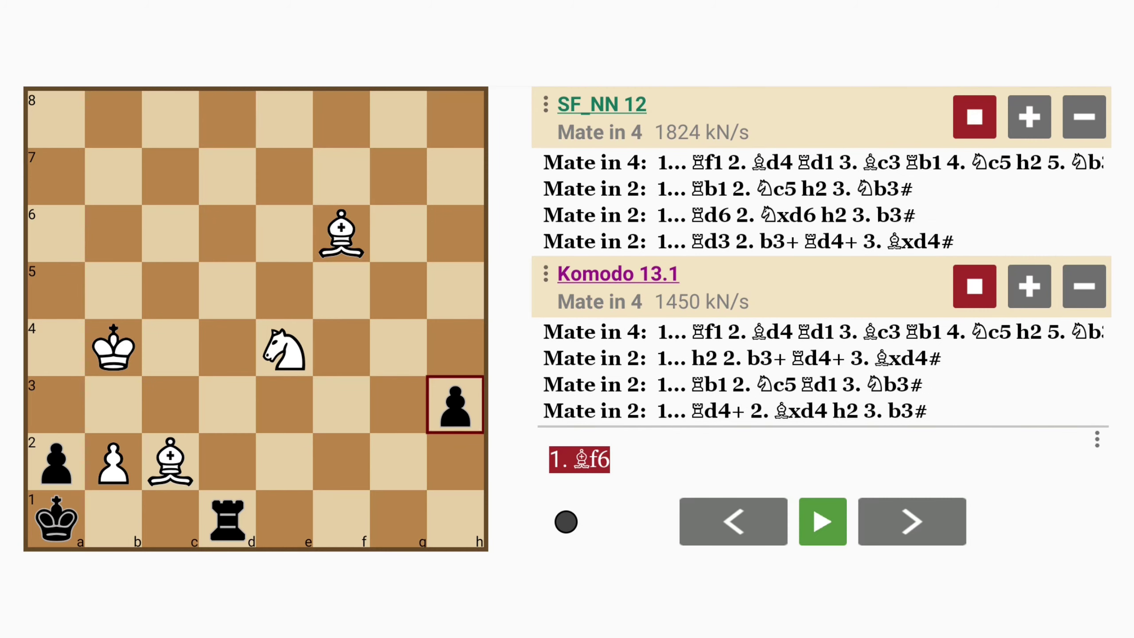
pyautogui.click(455, 461)
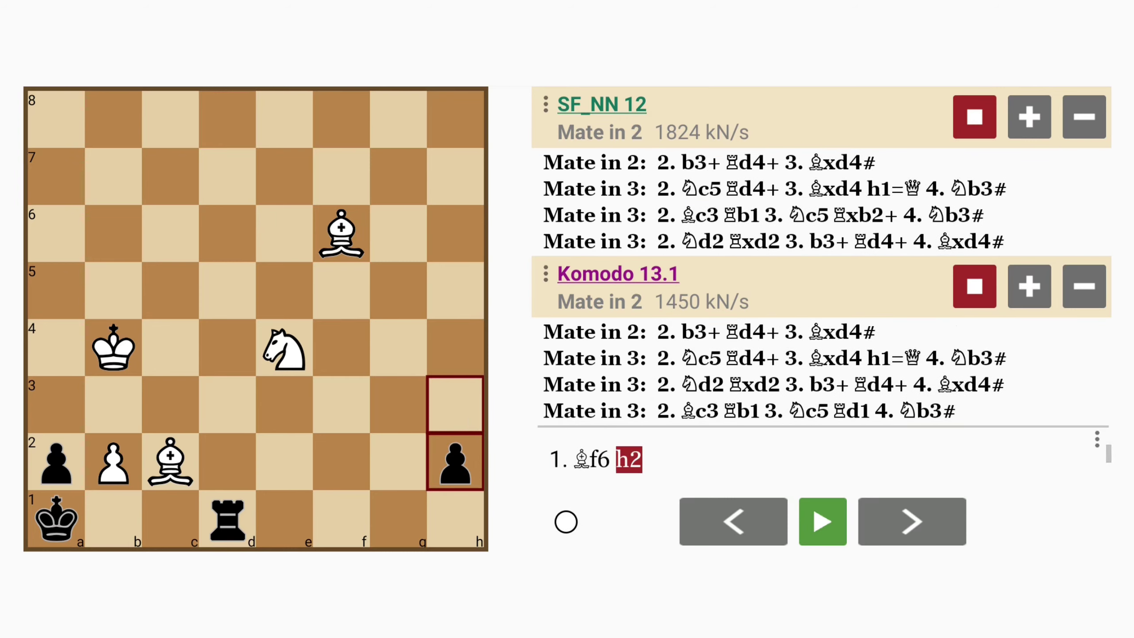
pyautogui.click(113, 461)
pyautogui.click(113, 404)
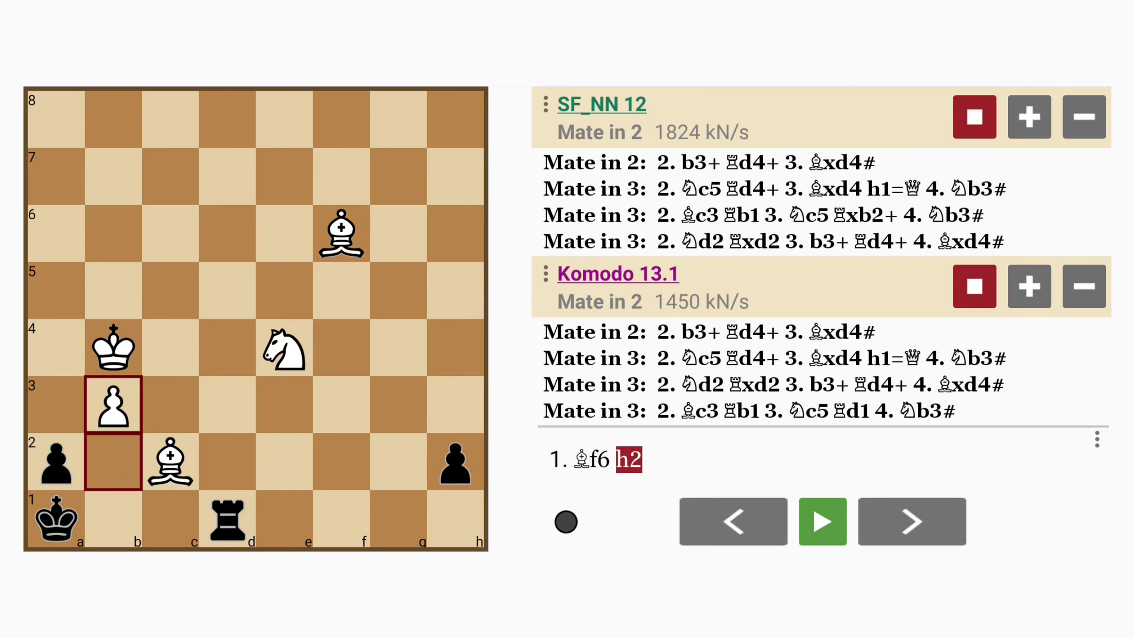
# - Finish with 2...Rd4+ 3.Bxd4#, then step back to the position after 1...h2
pyautogui.click(228, 517)
pyautogui.click(228, 347)
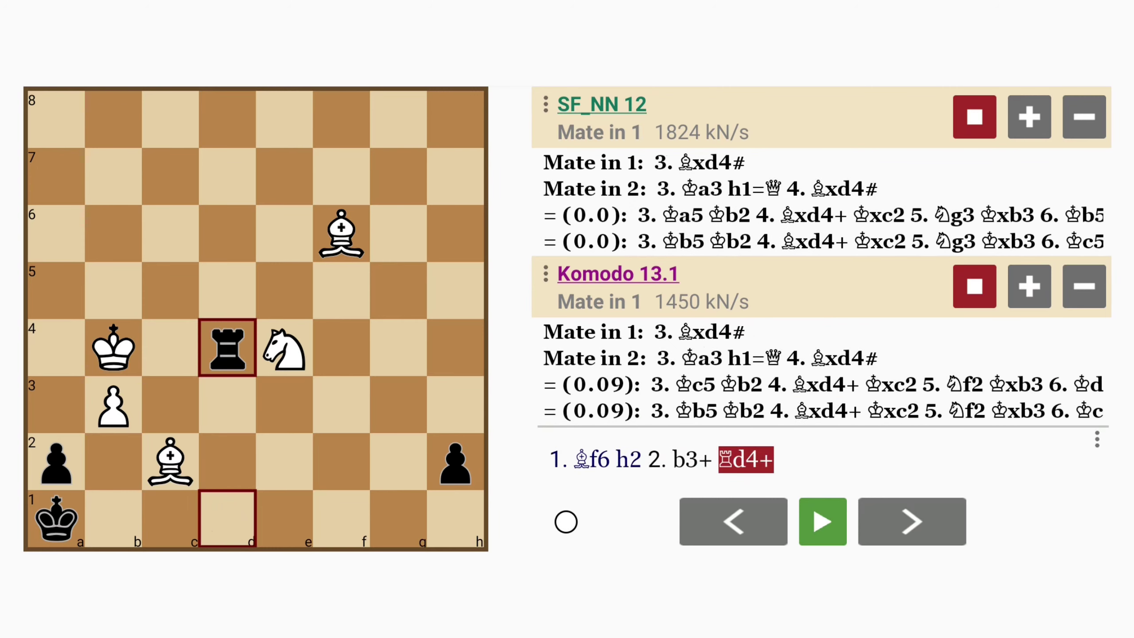
pyautogui.click(341, 234)
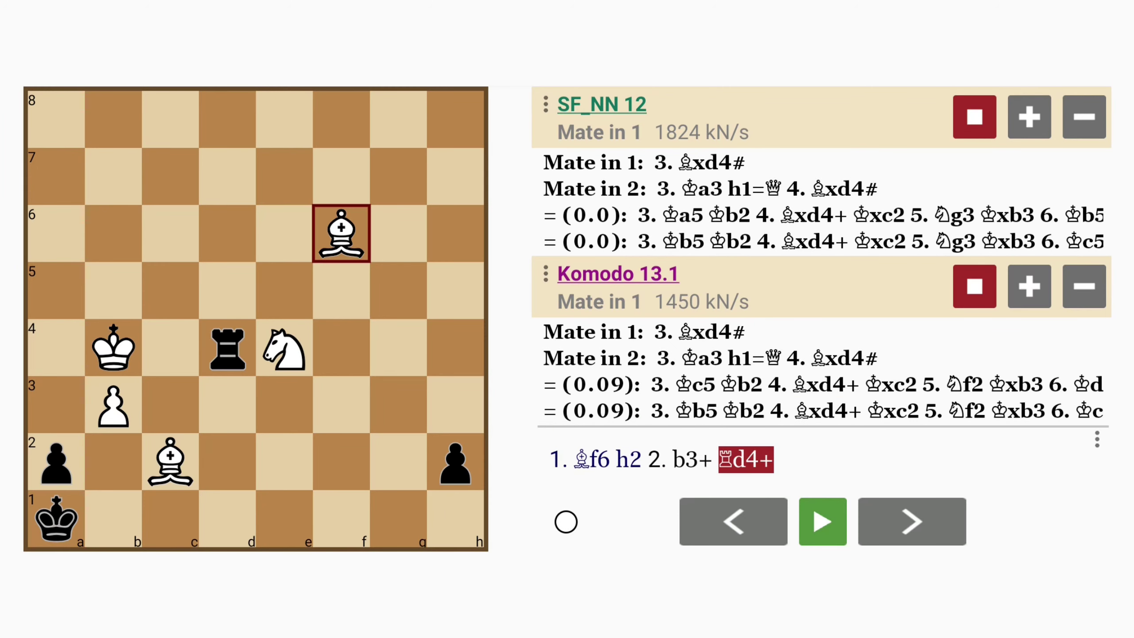
pyautogui.click(227, 347)
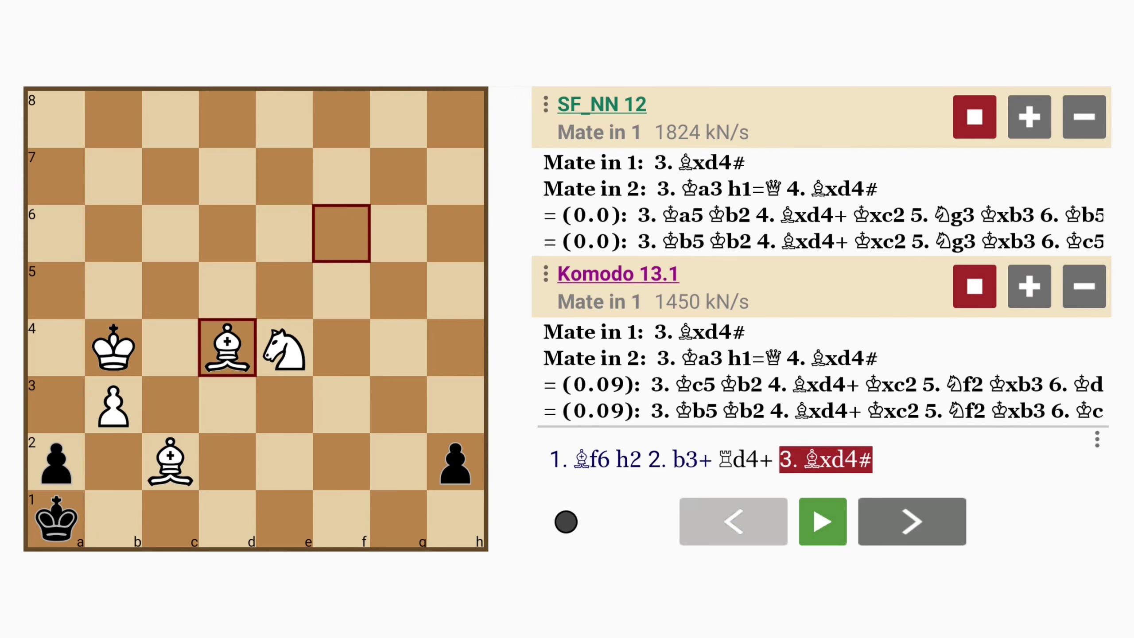
pyautogui.click(732, 521)
pyautogui.click(733, 521)
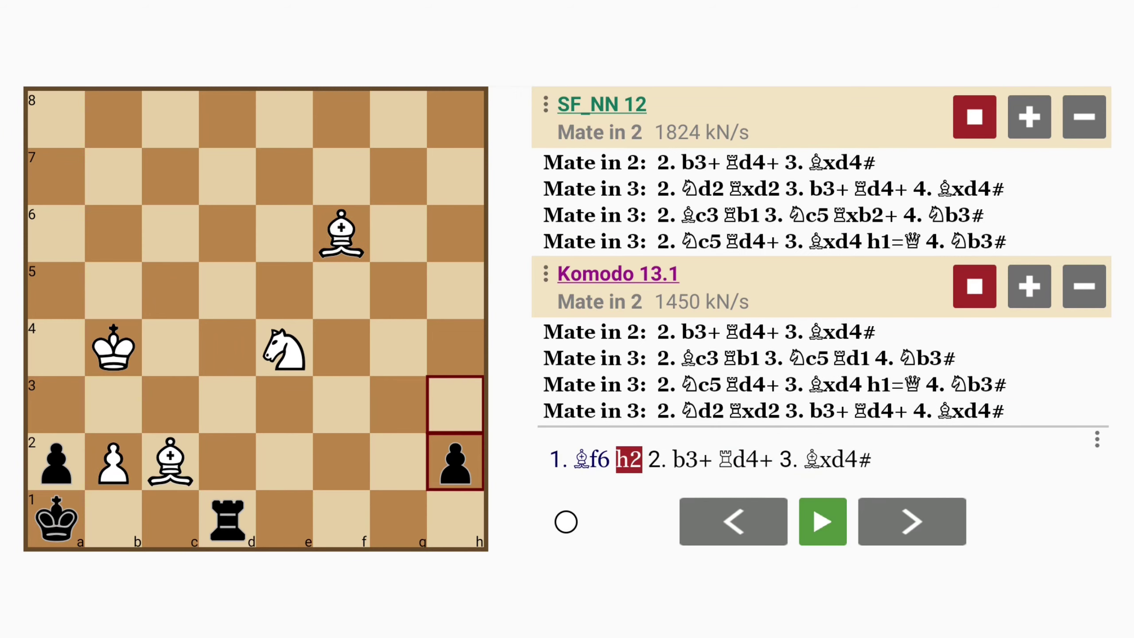
# - Add the side line 1...Rf1 2.b3+ Rxf6 and step back to 1...Rf1
pyautogui.click(341, 519)
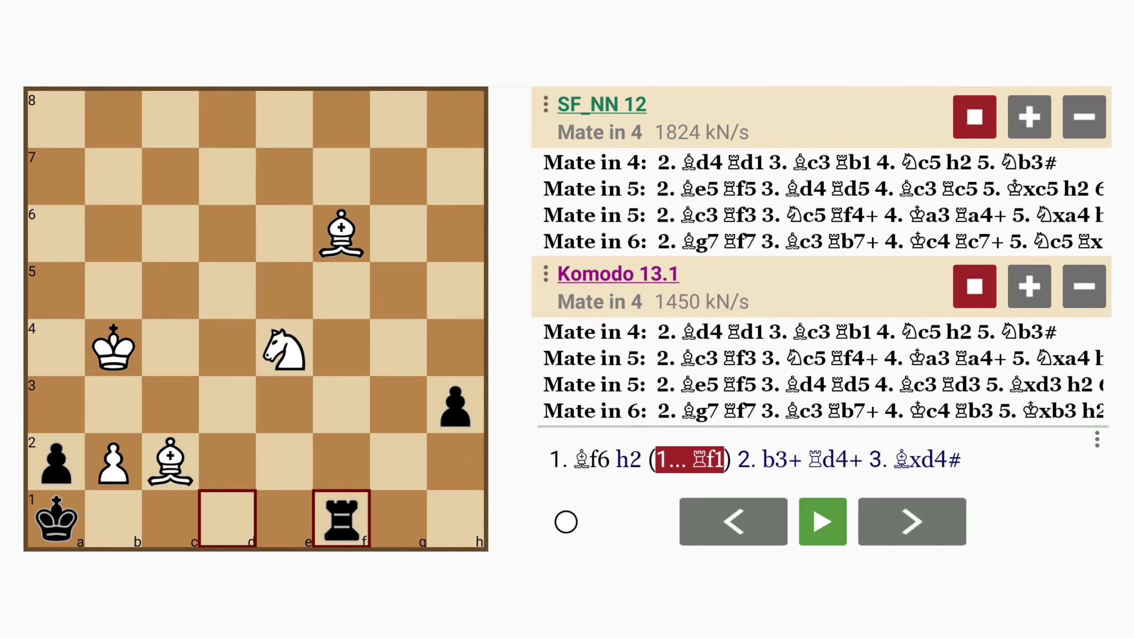
pyautogui.click(113, 460)
pyautogui.click(113, 403)
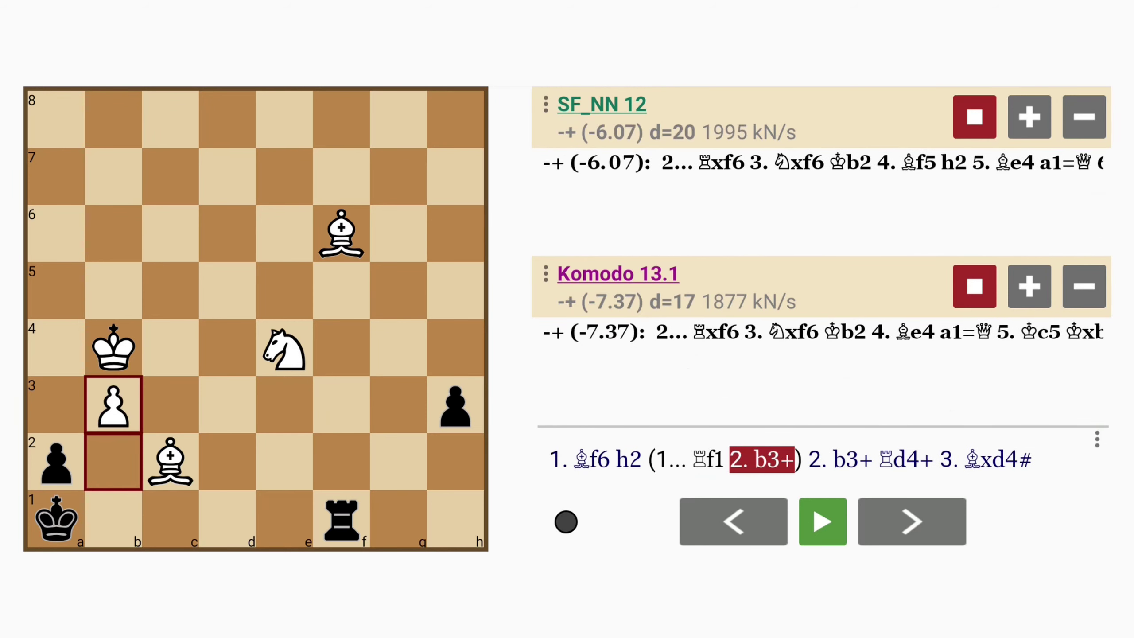
pyautogui.click(341, 518)
pyautogui.click(341, 232)
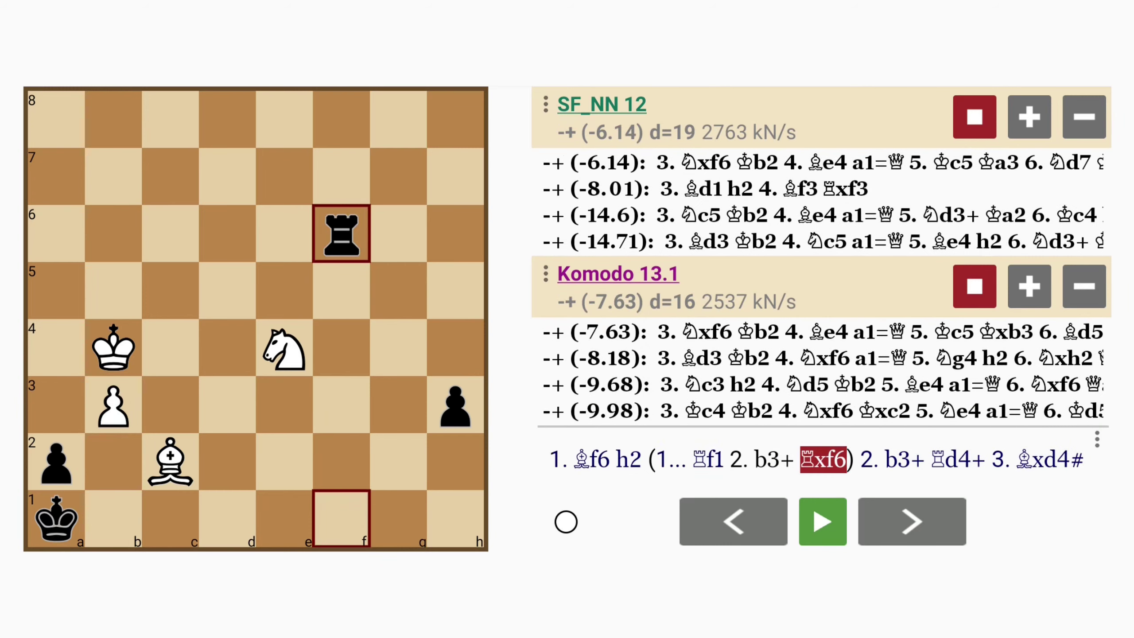
pyautogui.click(733, 521)
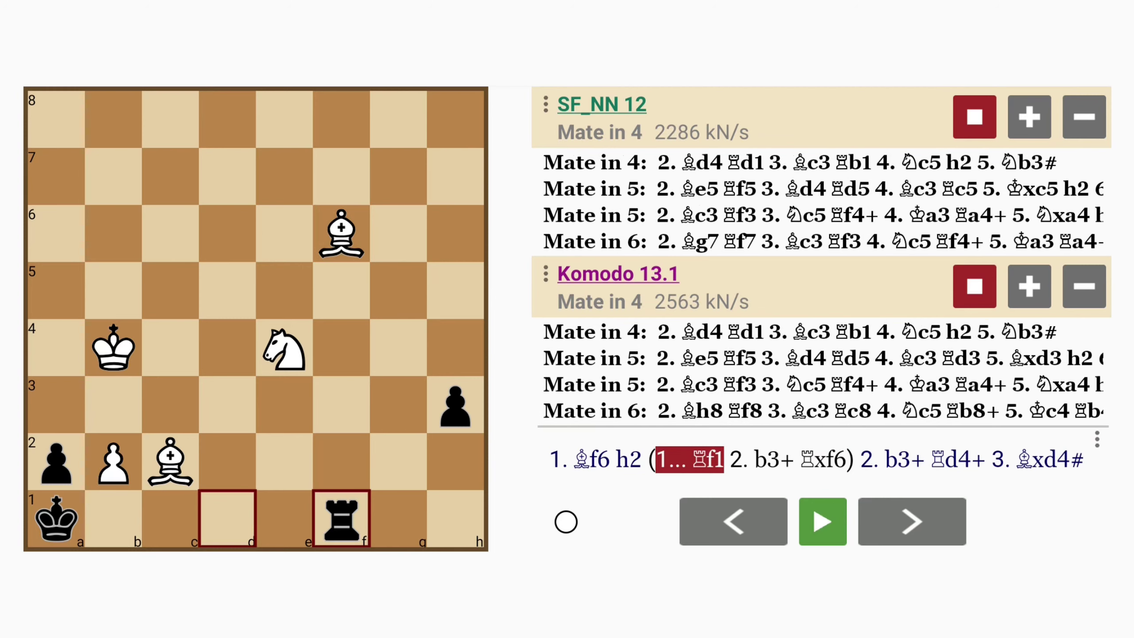
pyautogui.click(342, 233)
# - Add 2.Bd4 Rd1 with Bxd1 Kb1, then step back to 2...Rd1
pyautogui.click(227, 348)
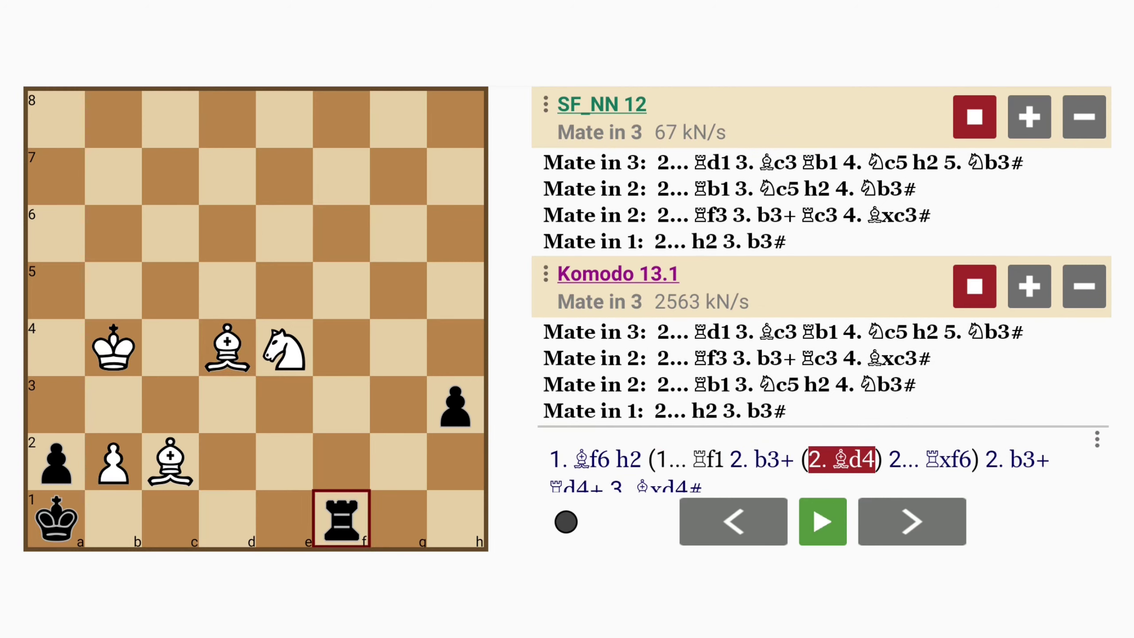
pyautogui.click(227, 518)
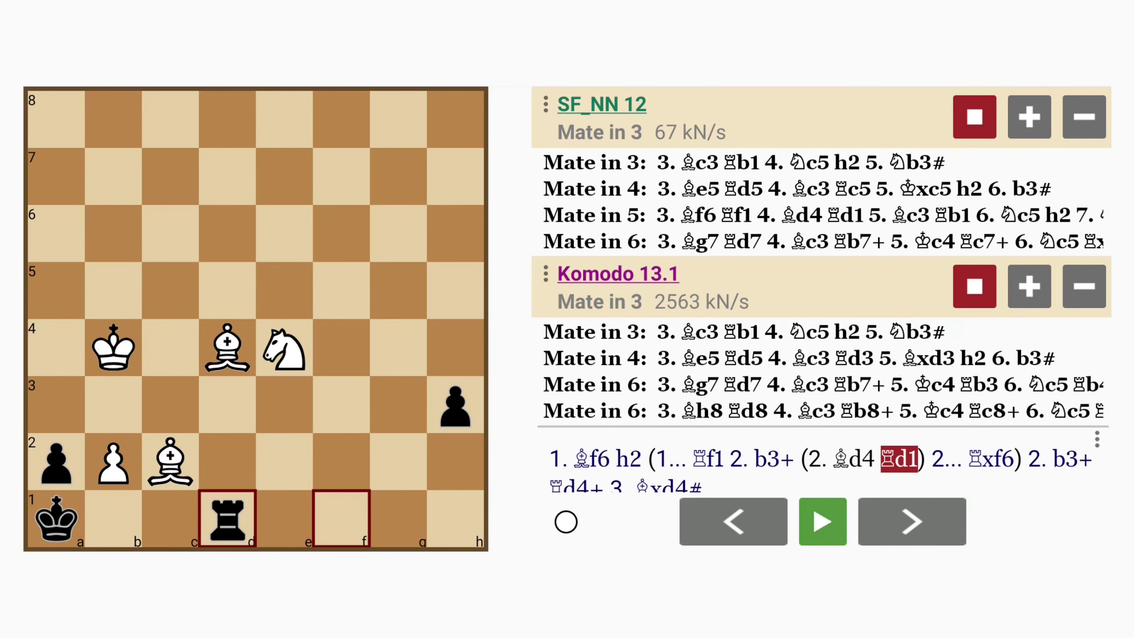
pyautogui.click(170, 459)
pyautogui.click(227, 519)
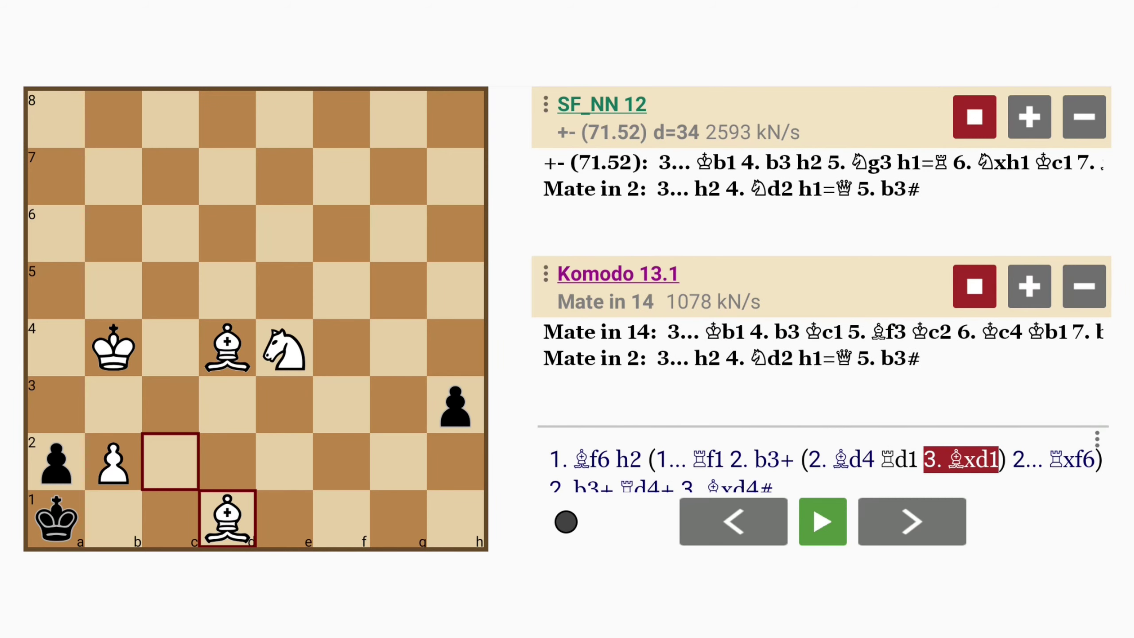
pyautogui.click(57, 518)
pyautogui.click(114, 518)
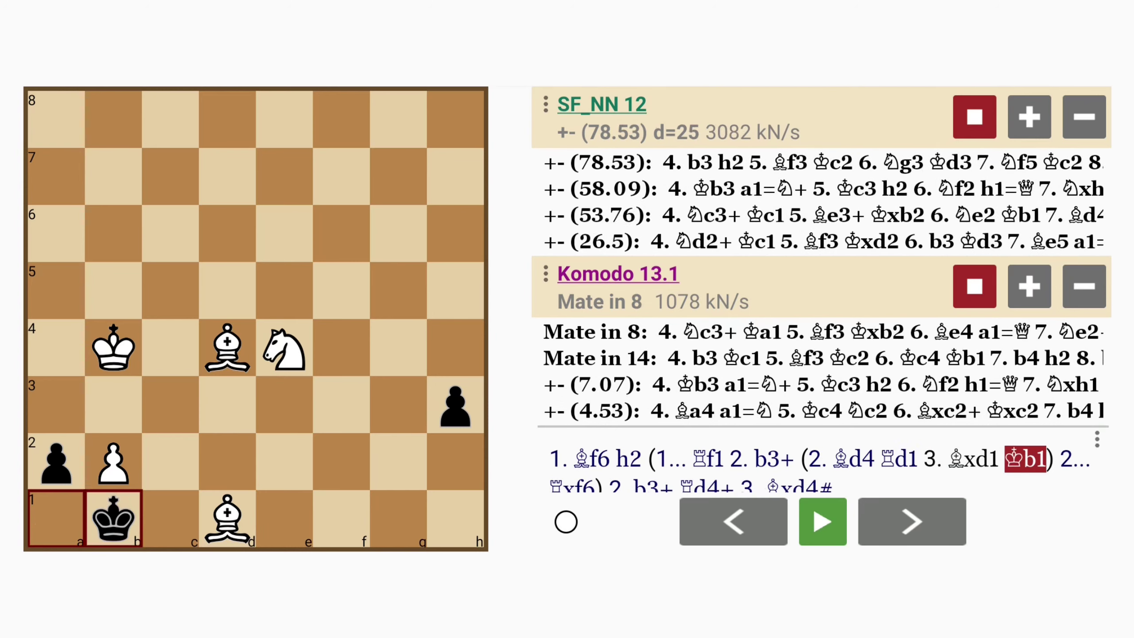
pyautogui.click(733, 520)
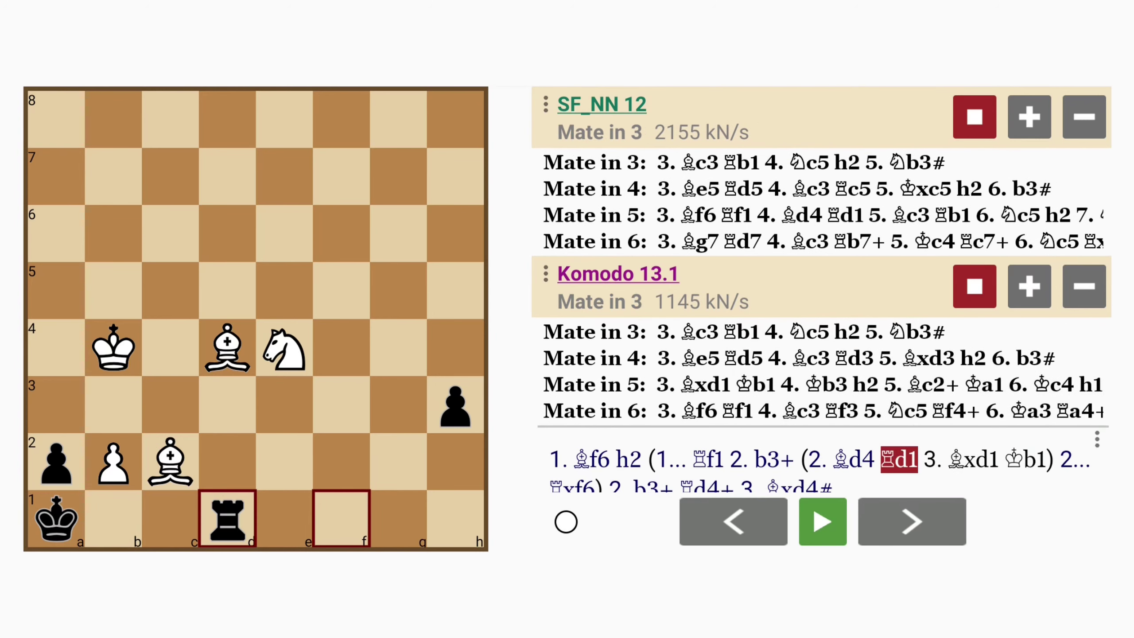
# - Add 3.Bc3 h2 4.b3#, then return to the position after 3.Bc3
pyautogui.click(227, 347)
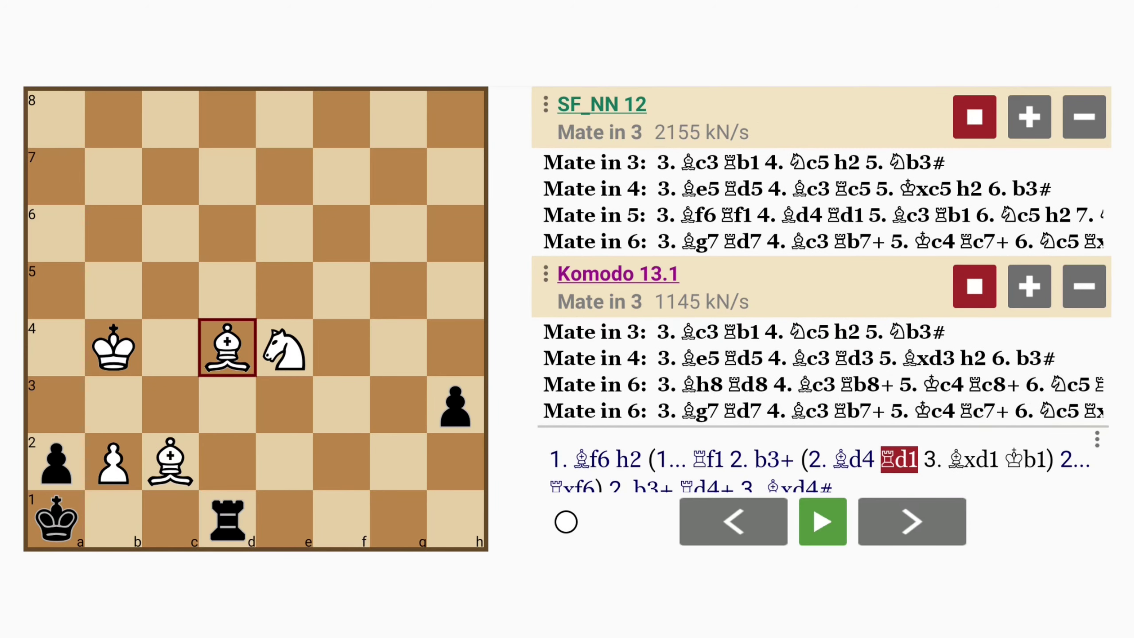
pyautogui.click(170, 404)
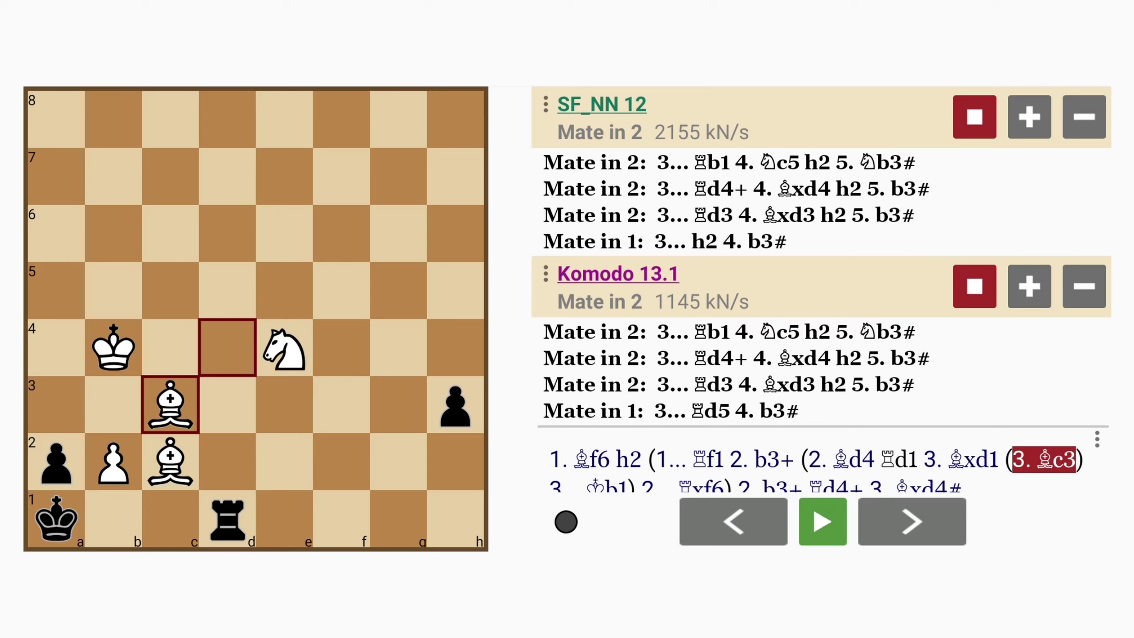
pyautogui.click(454, 404)
pyautogui.click(454, 461)
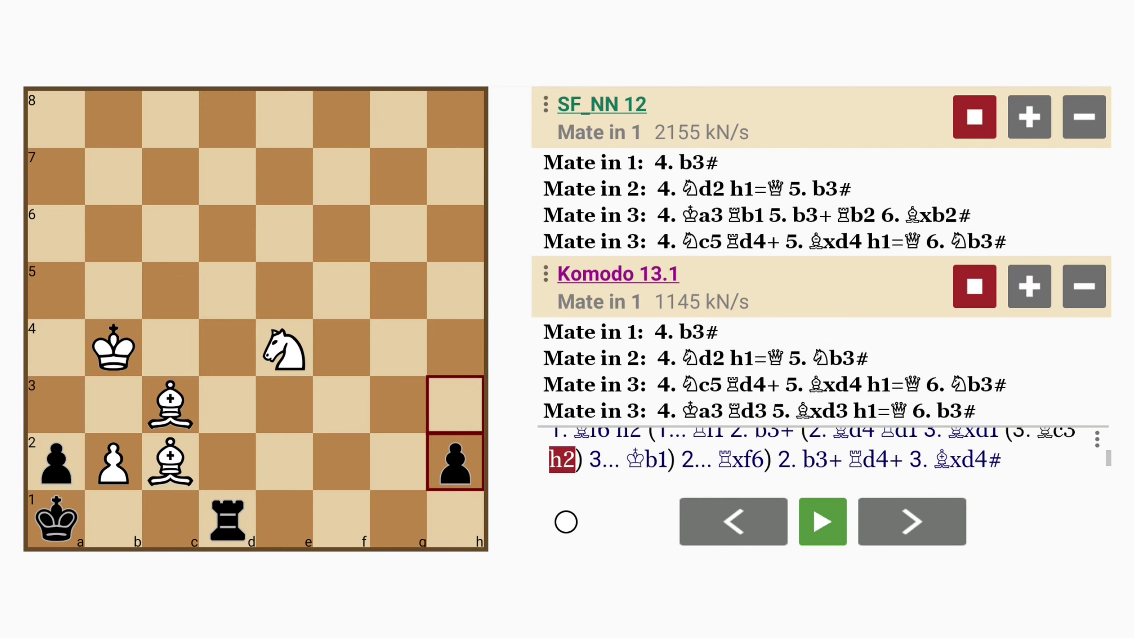
pyautogui.click(114, 461)
pyautogui.click(113, 404)
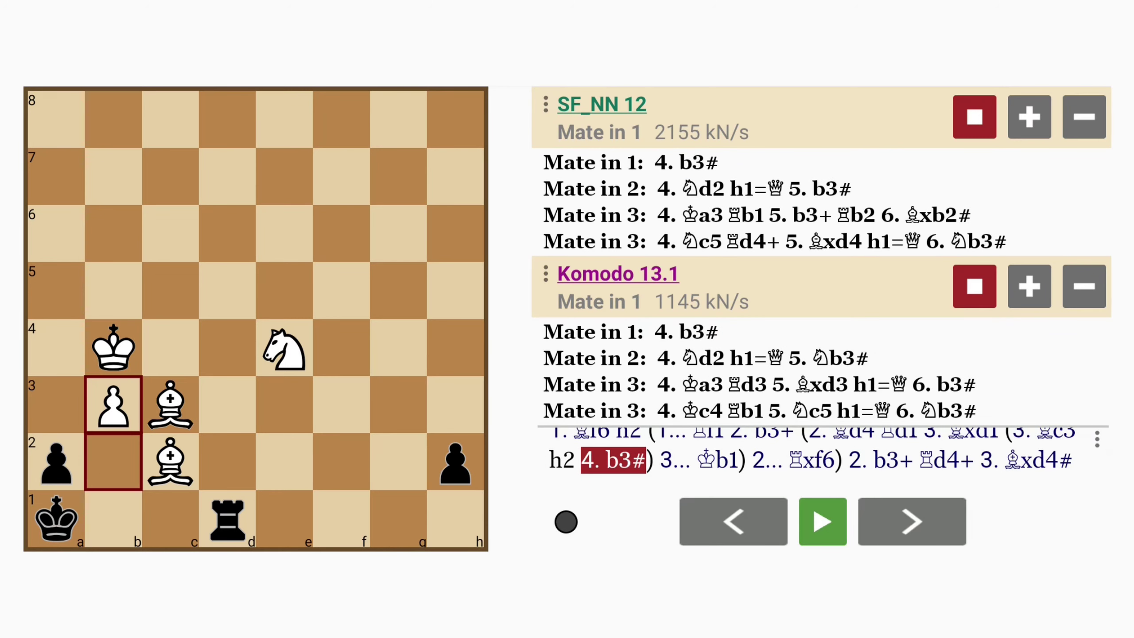
pyautogui.click(733, 521)
pyautogui.click(733, 521)
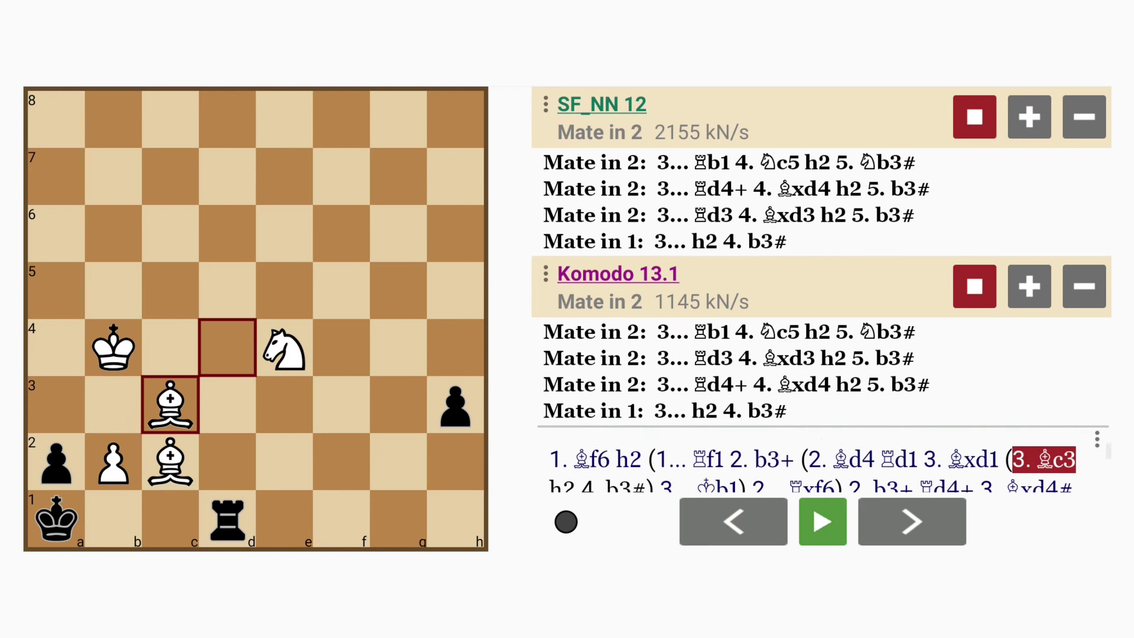
# - Add the line 3...Rd3 4.Bxd3 h2 5.b3#
pyautogui.click(225, 518)
pyautogui.click(226, 404)
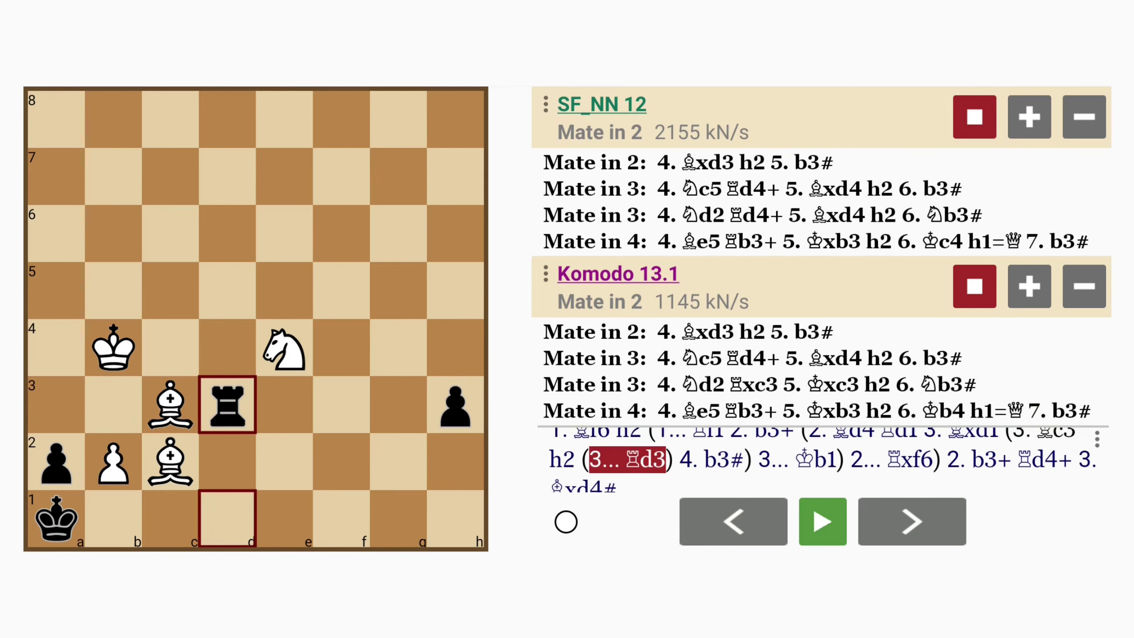
pyautogui.click(170, 462)
pyautogui.click(226, 403)
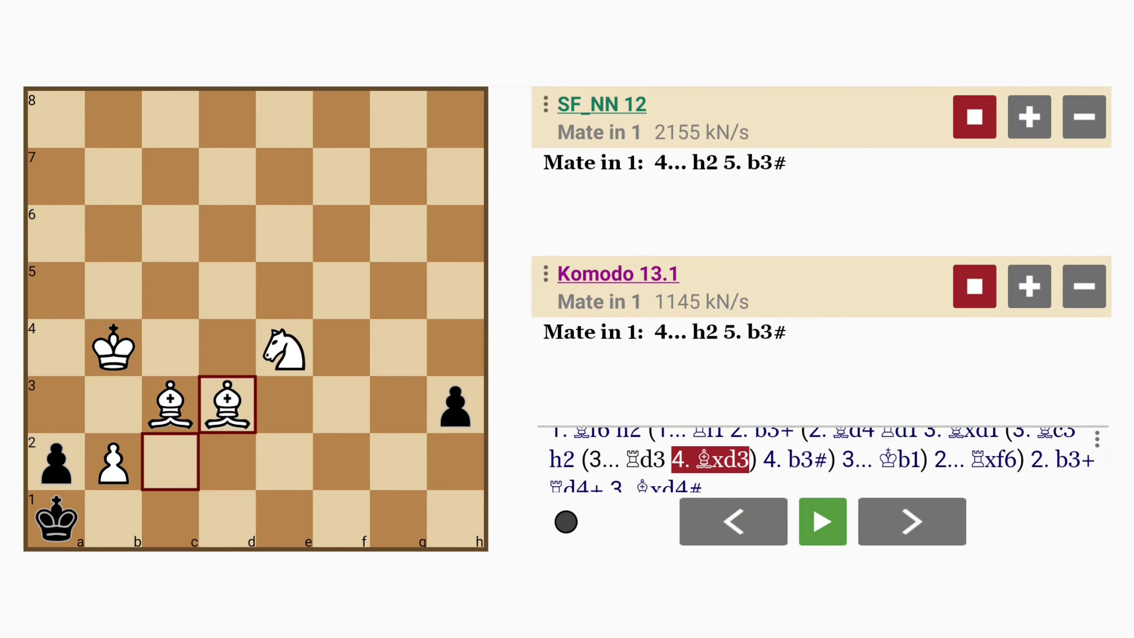
pyautogui.click(455, 404)
pyautogui.click(454, 461)
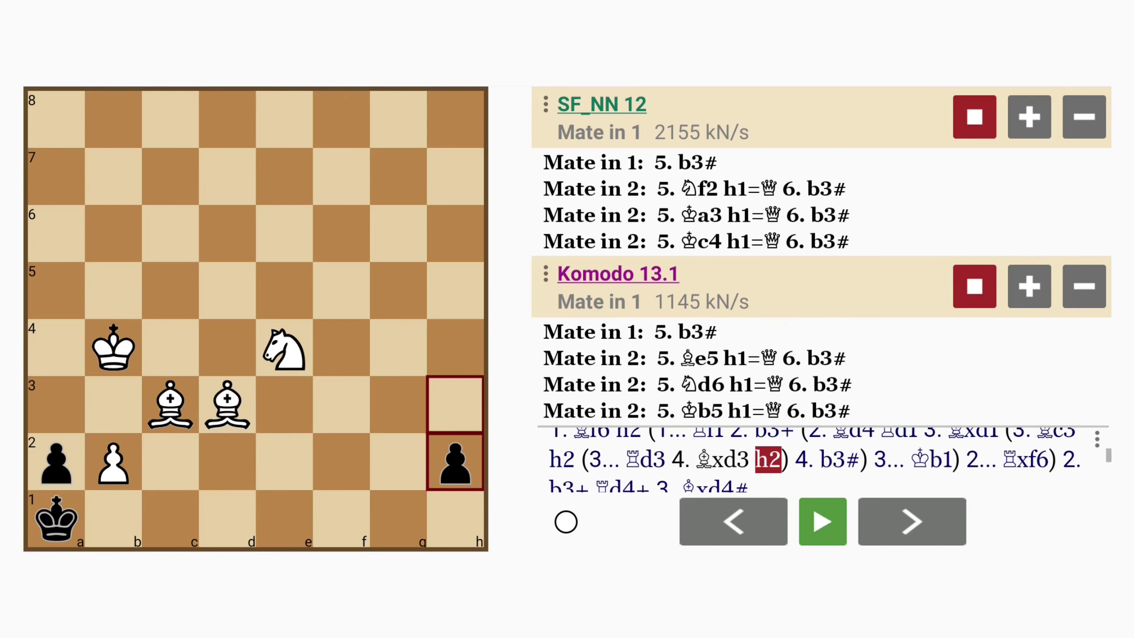
pyautogui.click(113, 462)
pyautogui.click(113, 404)
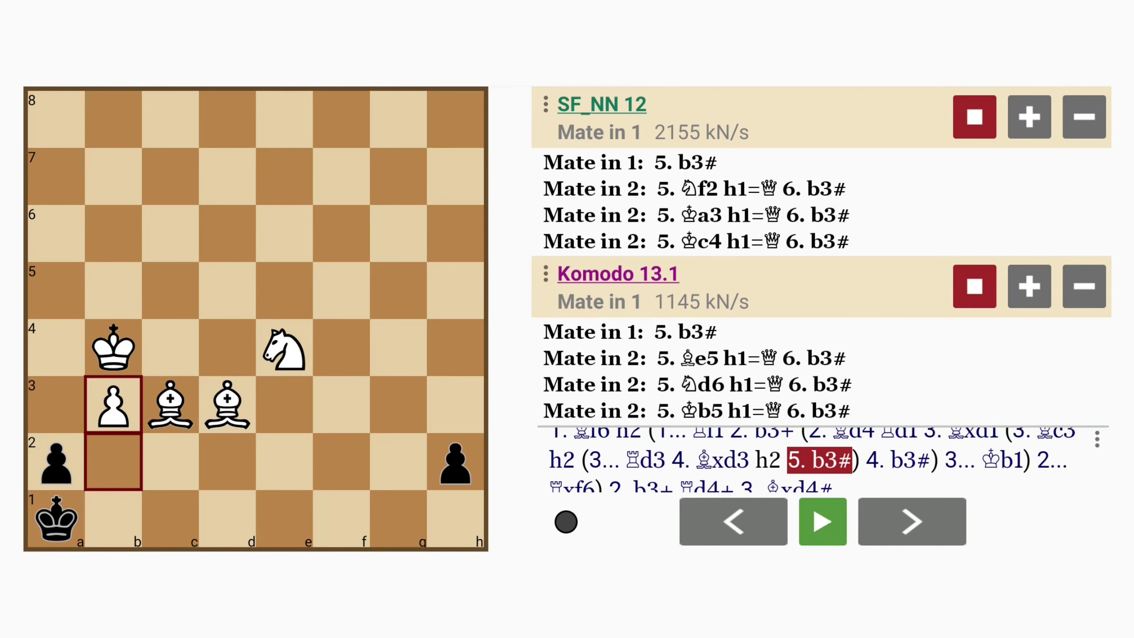
# - Back at 3.Bc3, add the line 3...Rd4+ 4.Bxd4 h2 5.b3#
pyautogui.click(734, 520)
pyautogui.click(228, 347)
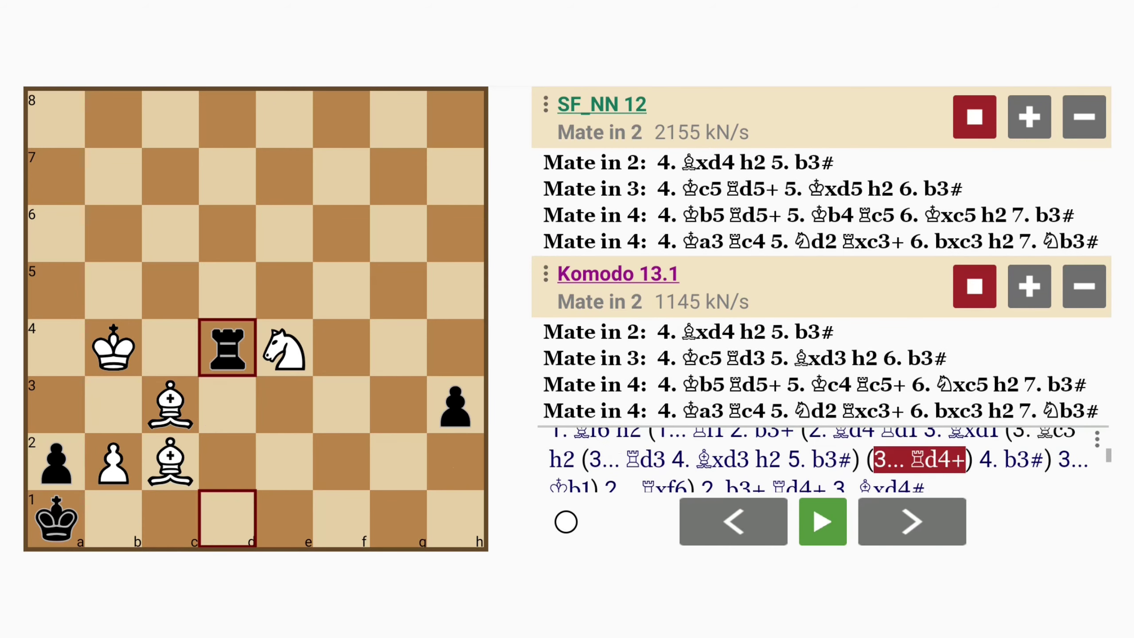
pyautogui.click(171, 404)
pyautogui.click(228, 347)
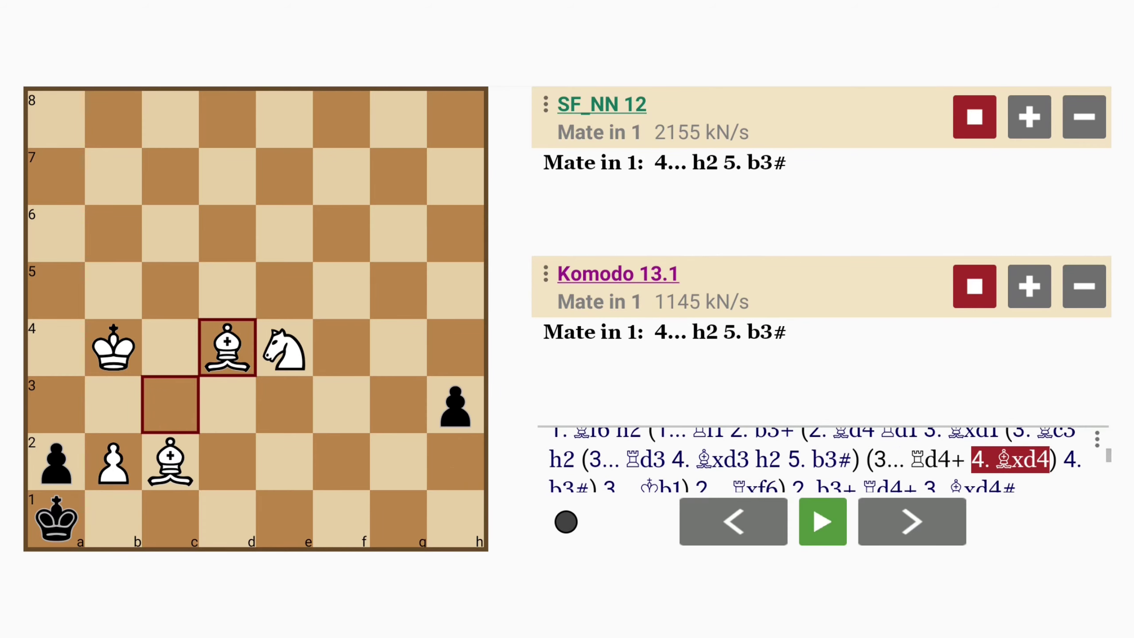
pyautogui.click(454, 404)
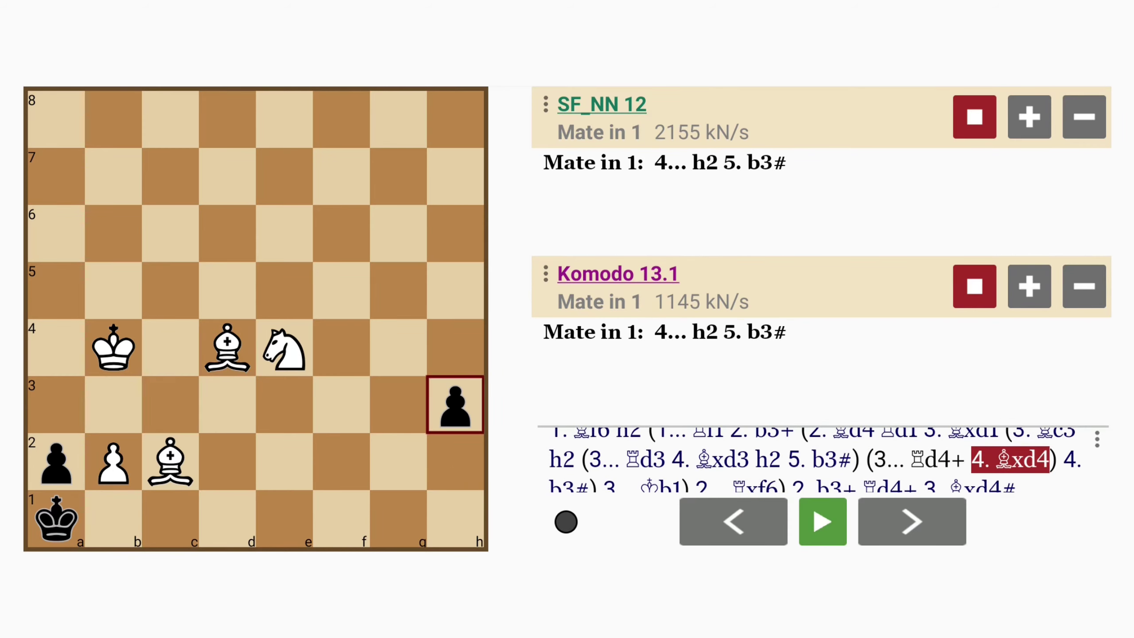
pyautogui.click(455, 462)
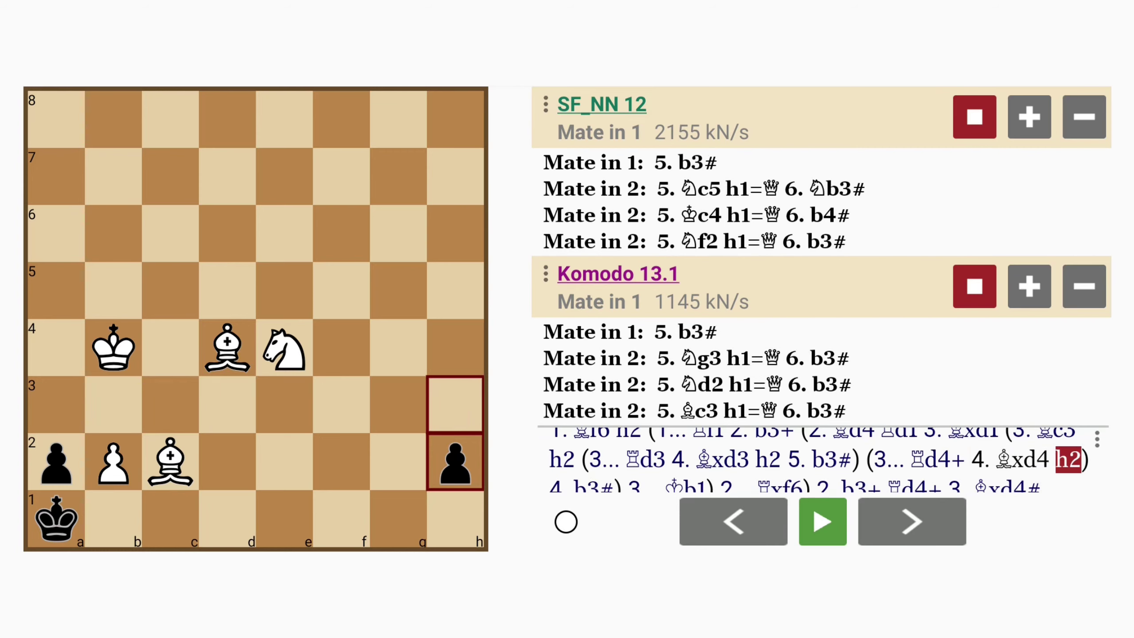
pyautogui.click(113, 462)
pyautogui.click(113, 403)
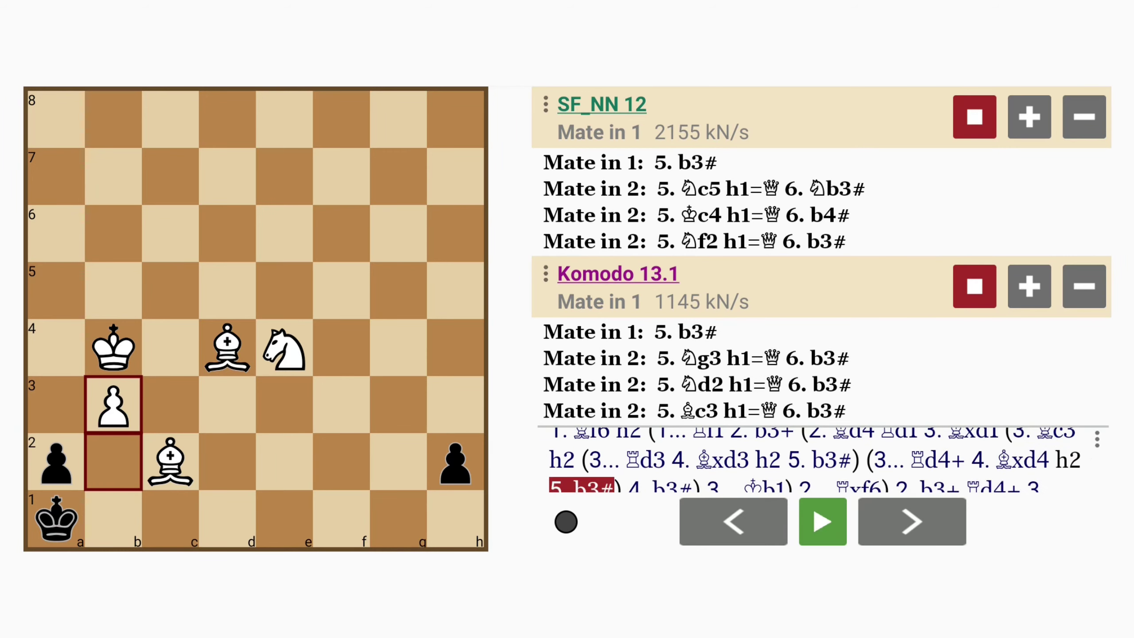
# - Add the 3...Rb1 line 4.b3+ Rb2 5.Bxb2+ Kxb2
pyautogui.click(733, 521)
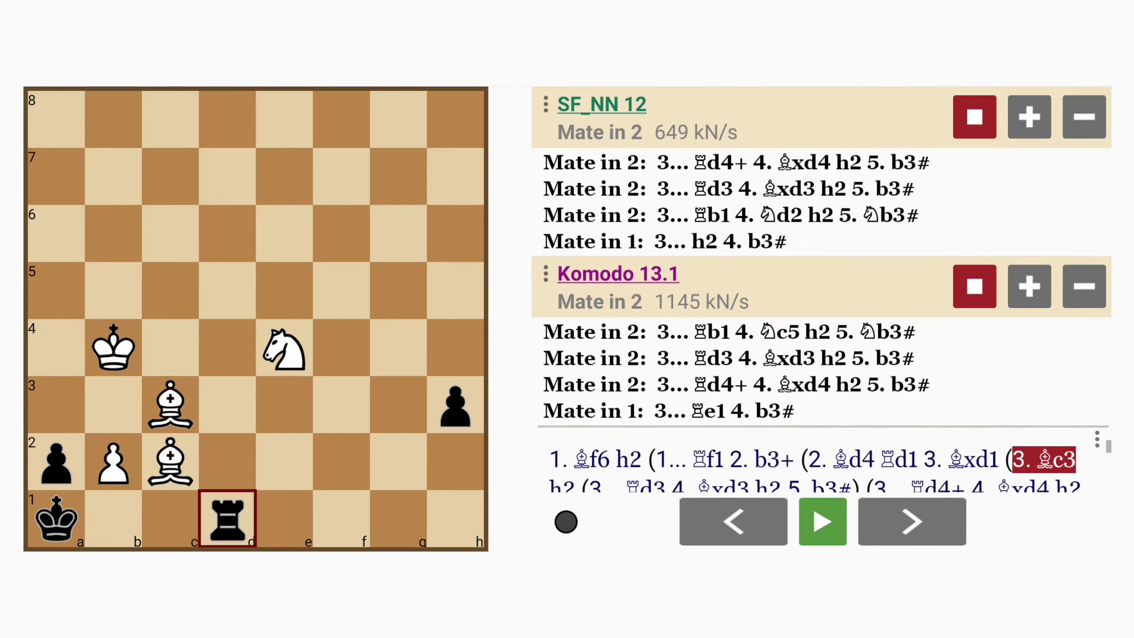
pyautogui.click(732, 521)
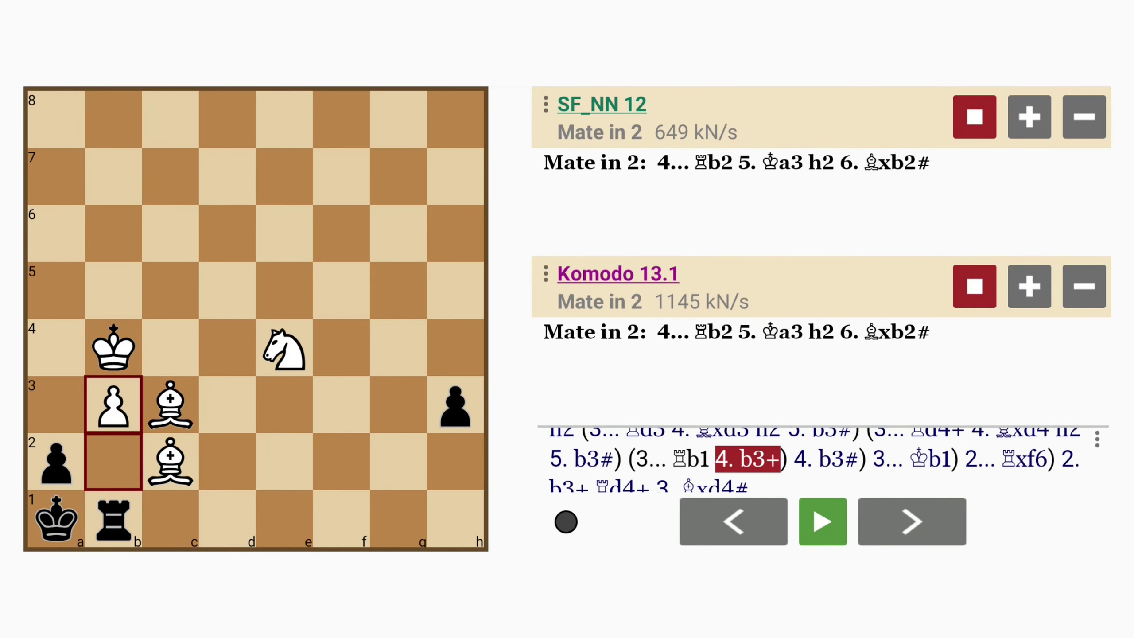
pyautogui.click(113, 519)
pyautogui.click(112, 461)
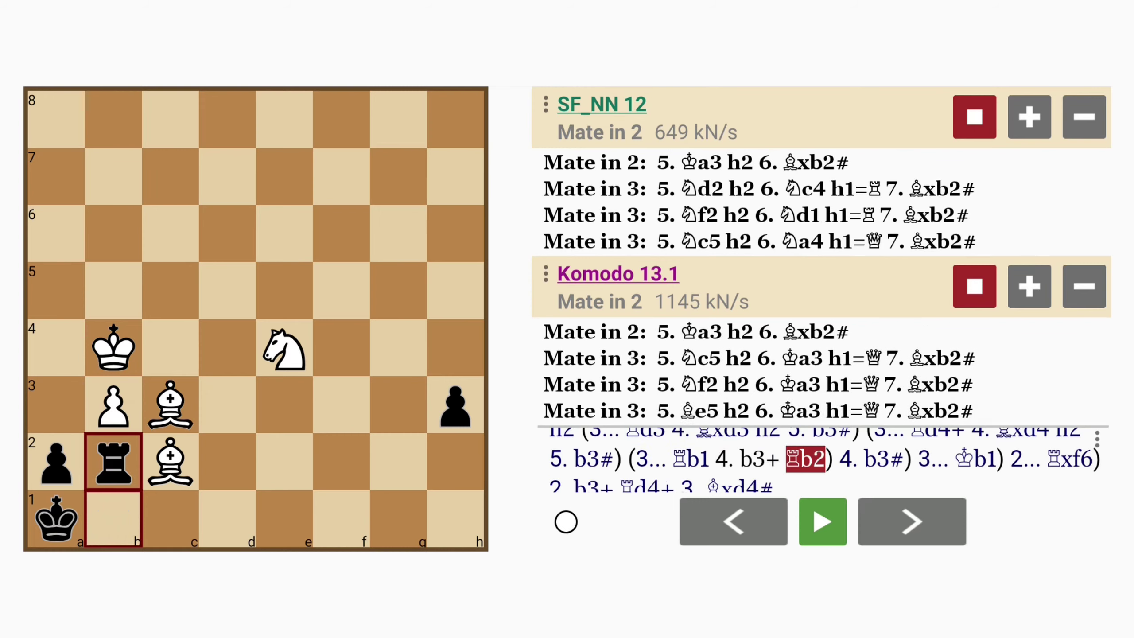
pyautogui.click(171, 403)
pyautogui.click(113, 461)
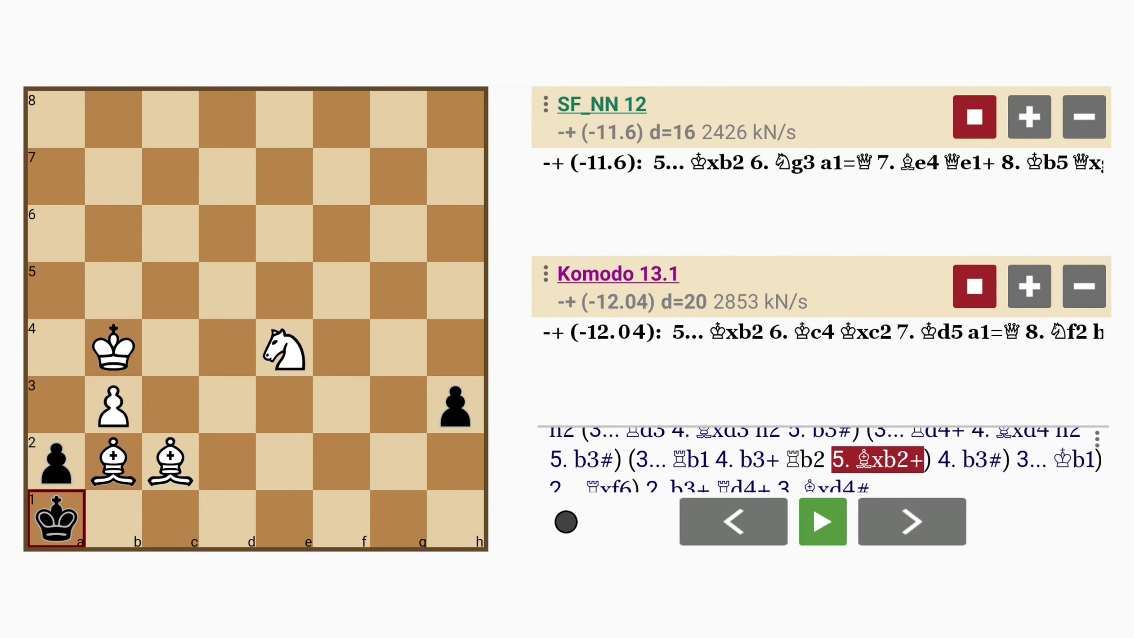
pyautogui.click(57, 519)
pyautogui.click(113, 462)
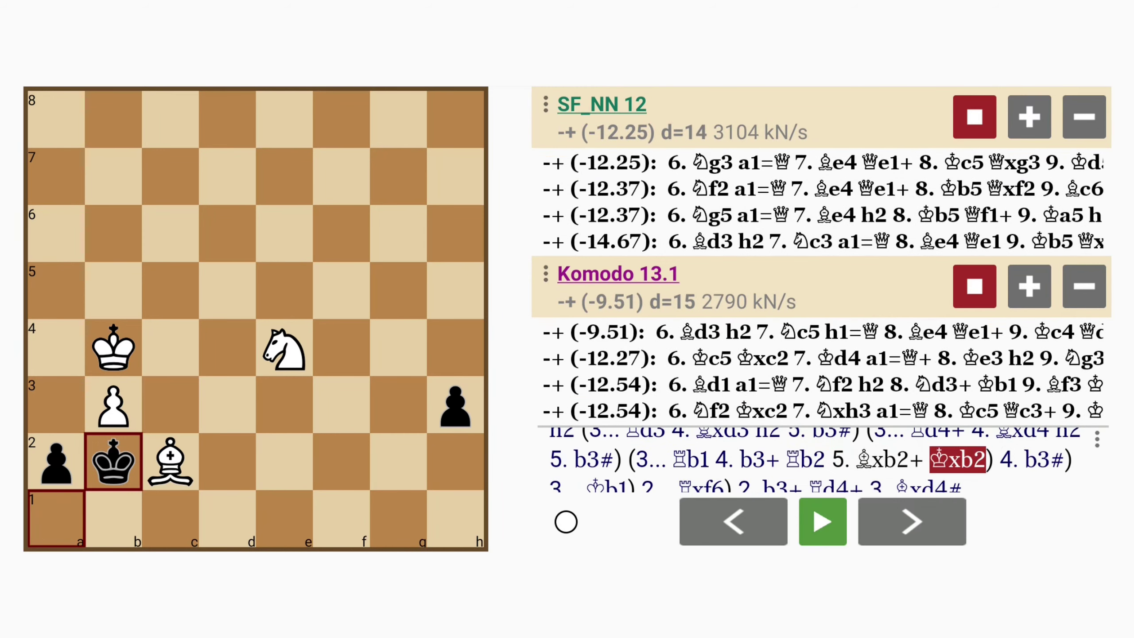
# - Add the alternative 5.Ka3 h2 6.Bxb2#, then return to 3...Rb1
pyautogui.click(733, 522)
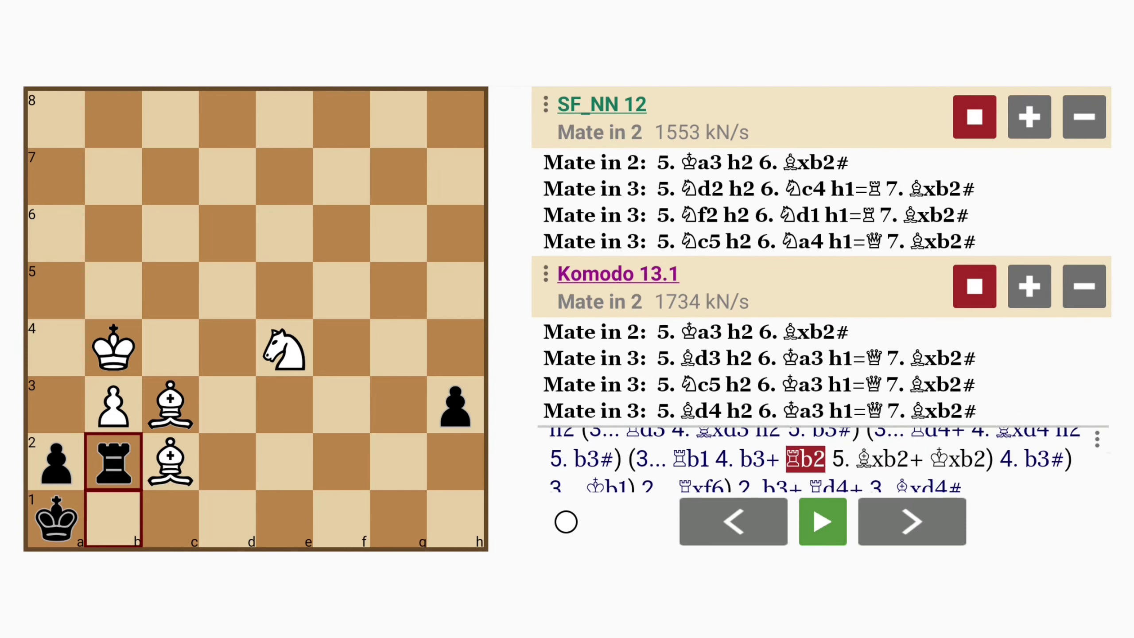
pyautogui.click(113, 347)
pyautogui.click(57, 403)
pyautogui.click(455, 462)
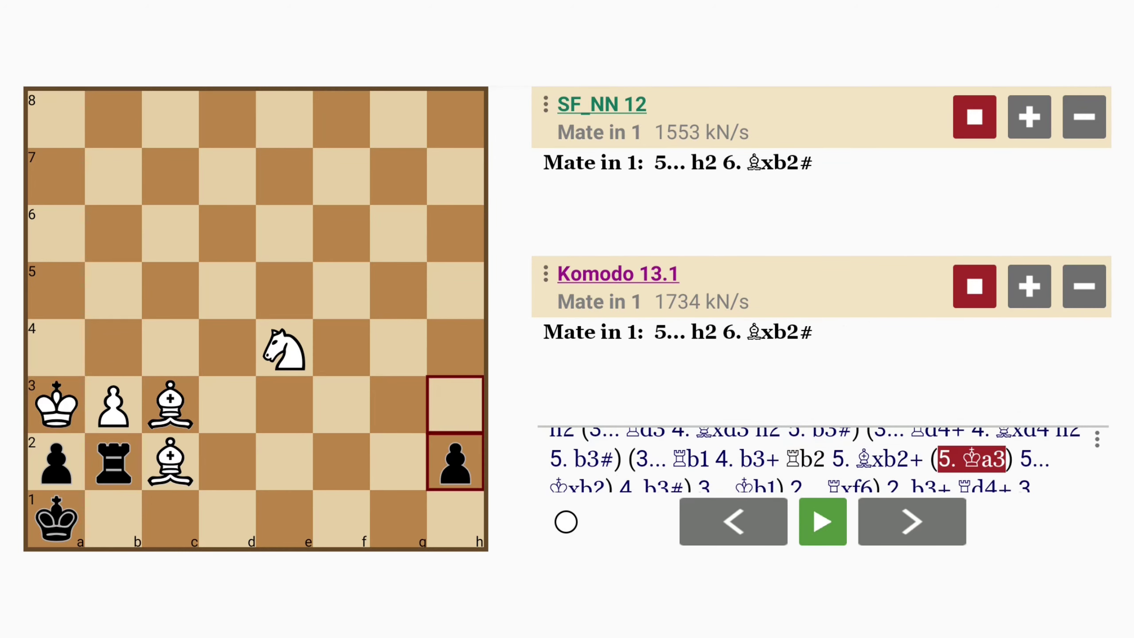
pyautogui.click(170, 403)
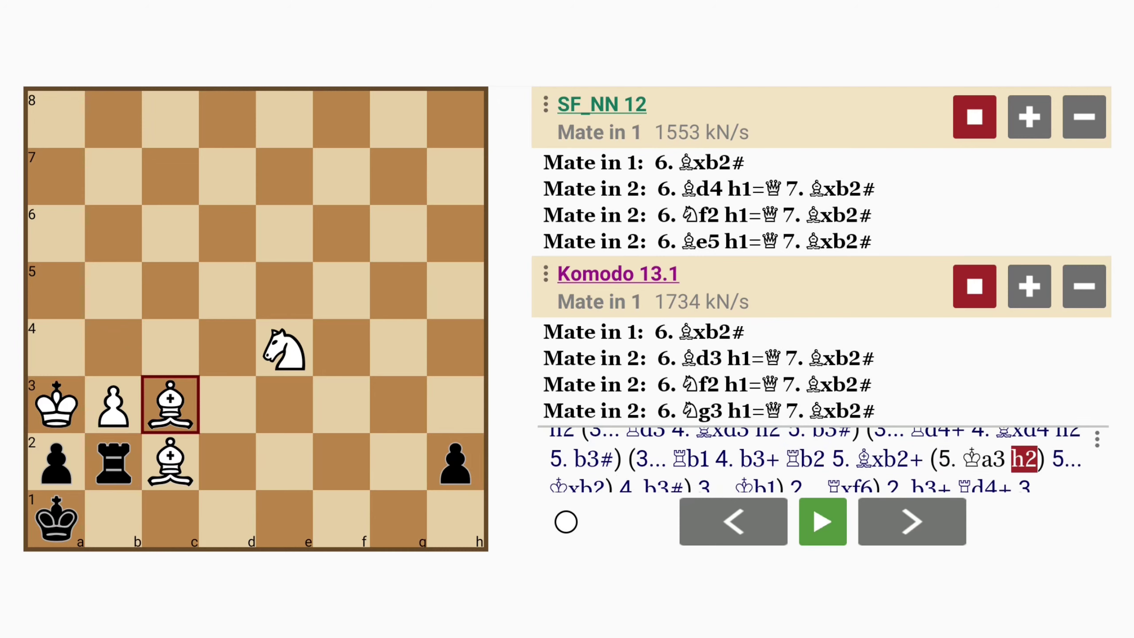
pyautogui.click(113, 461)
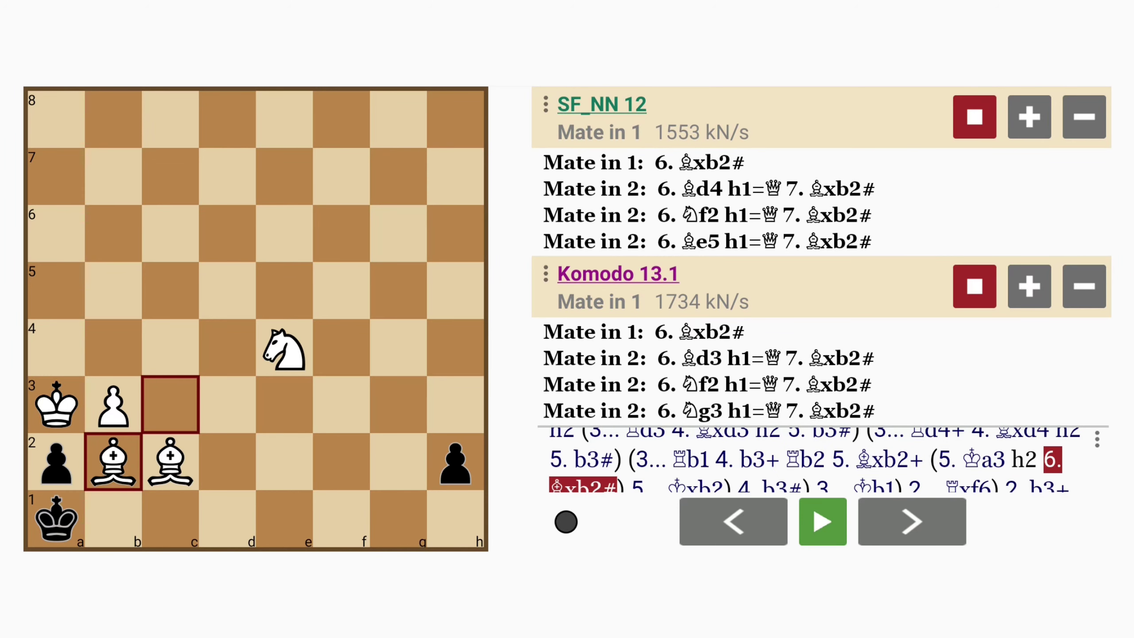
pyautogui.click(689, 459)
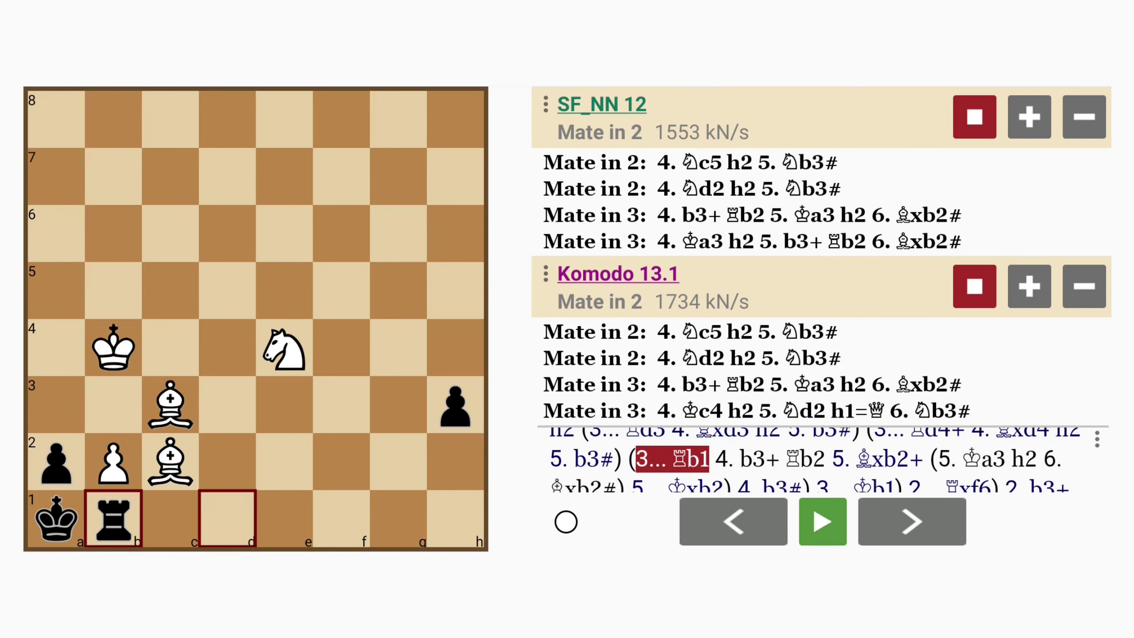
# - Take back 4.b3+ and enter the alternative 4.Nc5 Rxb2+ after 3...Rb1
pyautogui.click(112, 462)
pyautogui.click(113, 404)
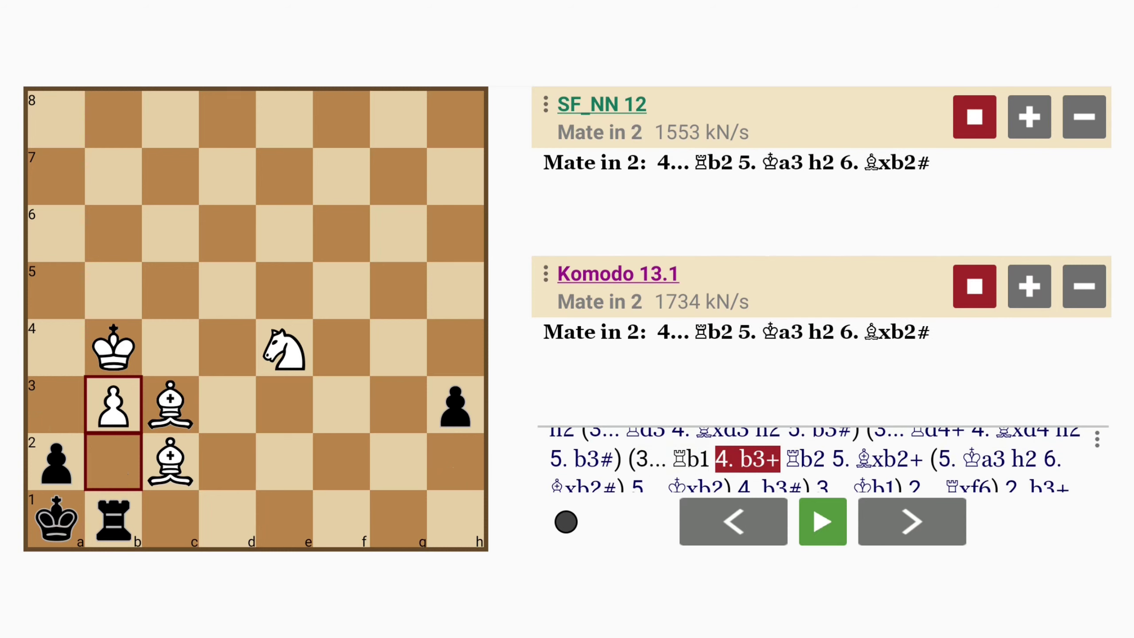
pyautogui.click(734, 521)
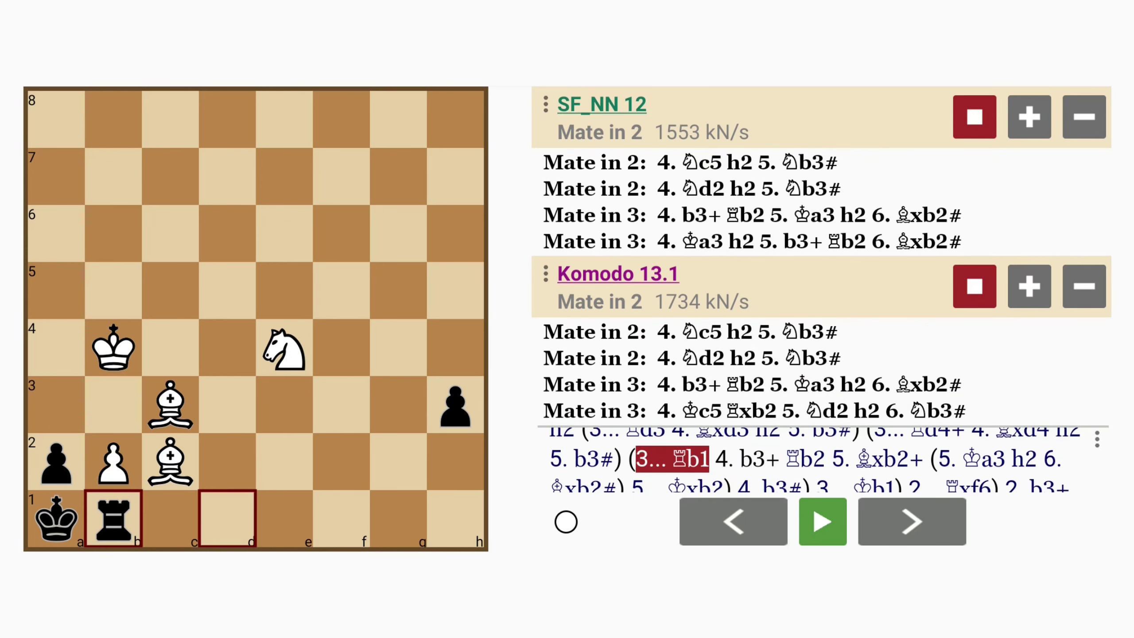
pyautogui.click(284, 348)
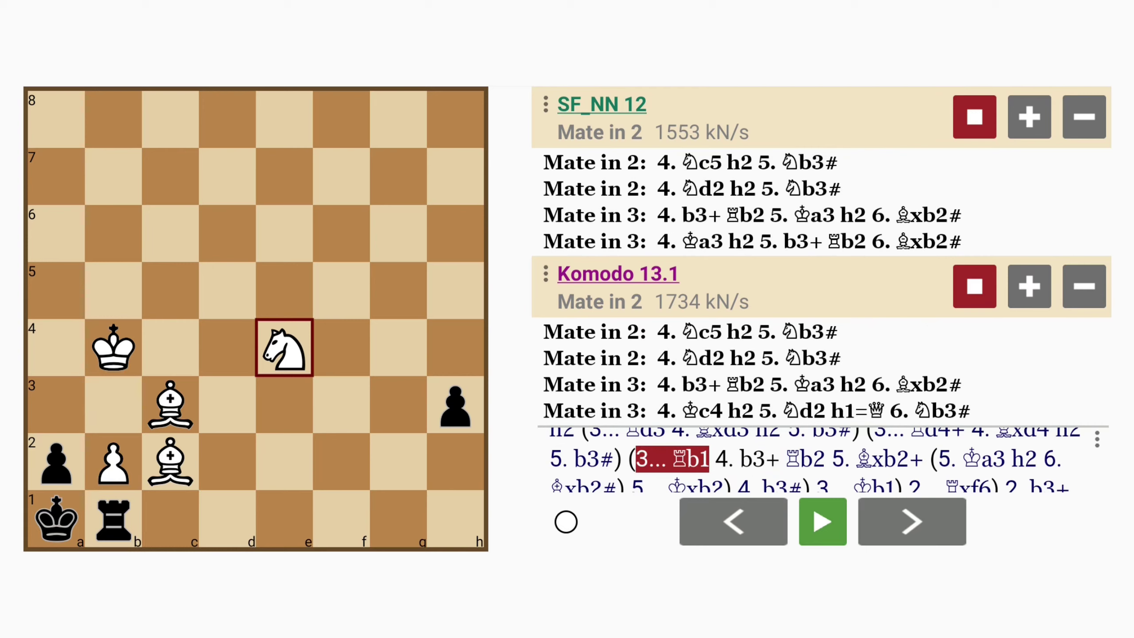
pyautogui.click(171, 290)
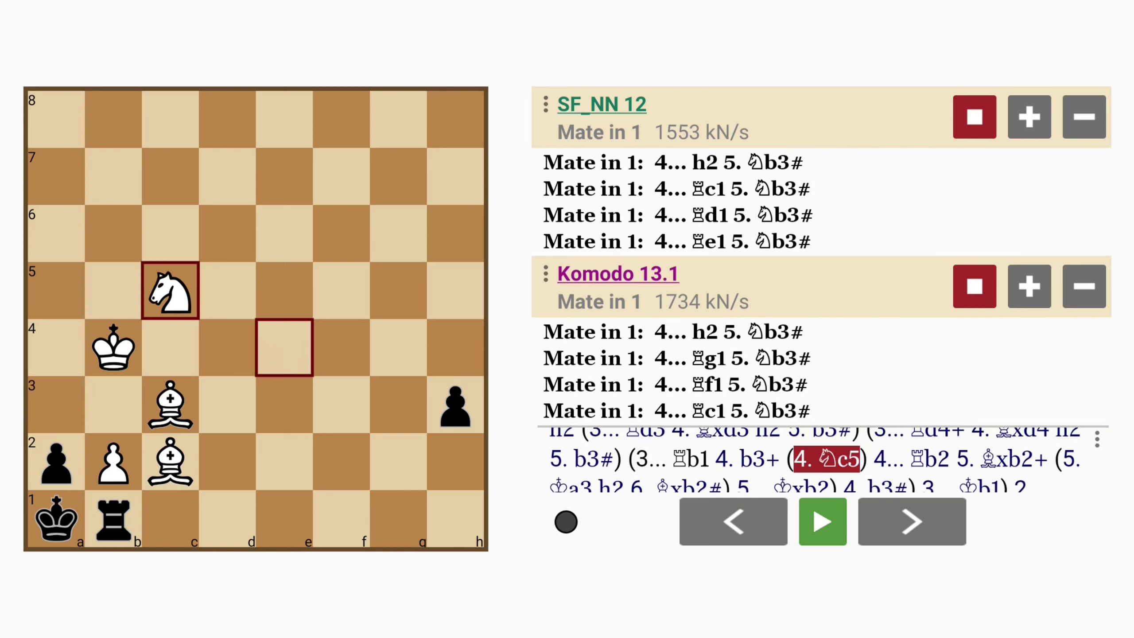
pyautogui.click(112, 518)
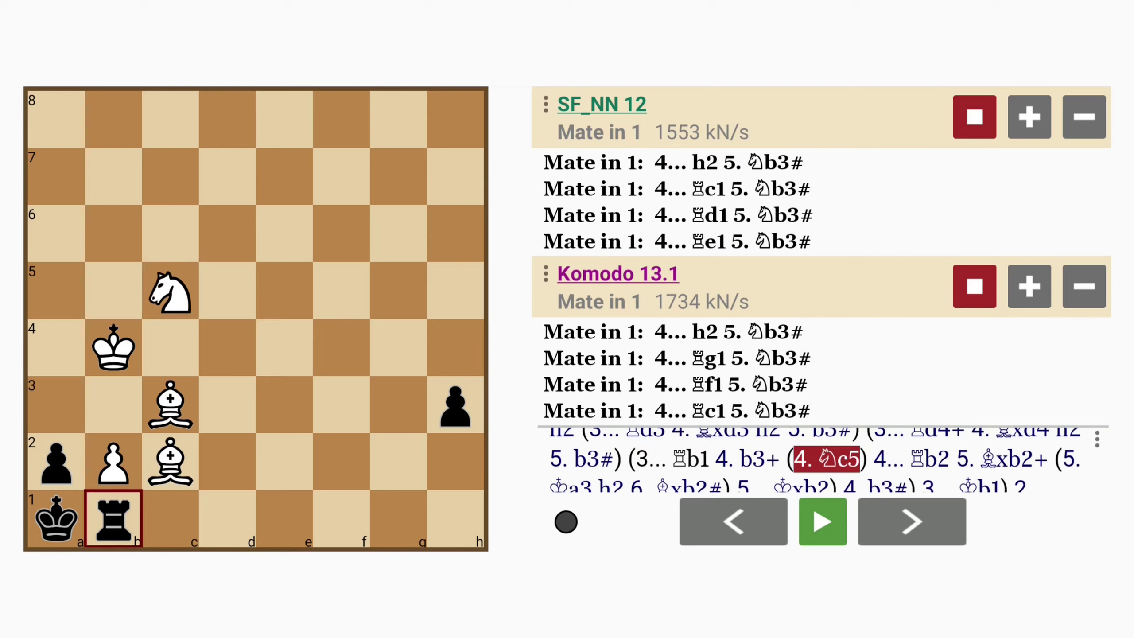
pyautogui.click(112, 461)
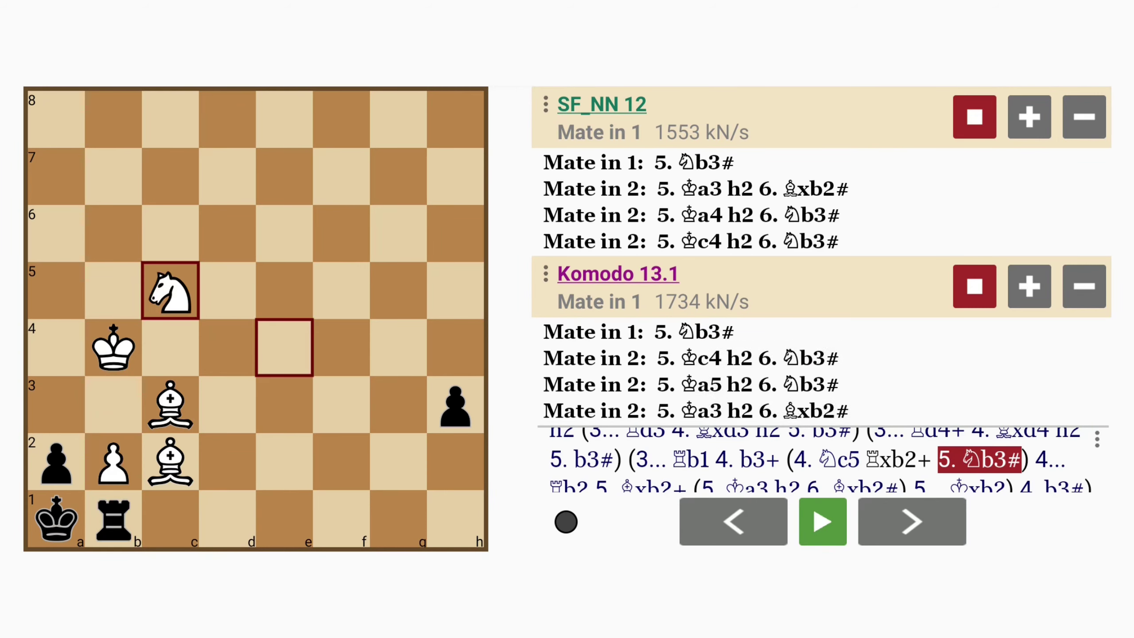
# - From the puzzle position, replay 1.Bf6, take it back, and play 1.Bxd1 instead
pyautogui.click(734, 521)
pyautogui.click(733, 521)
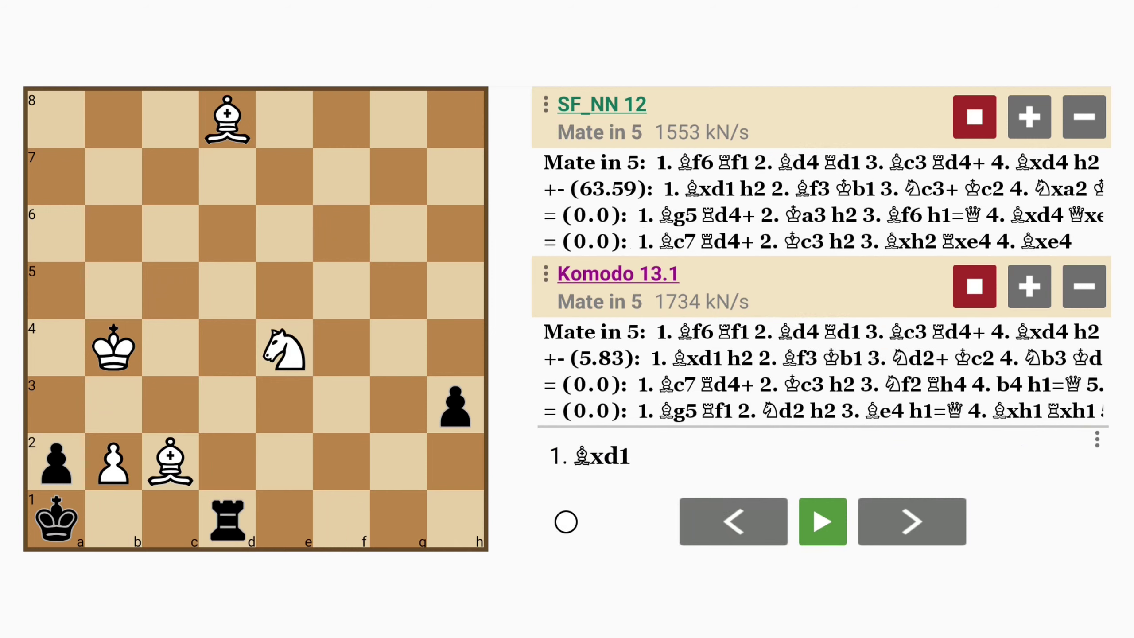
pyautogui.click(227, 120)
pyautogui.click(341, 234)
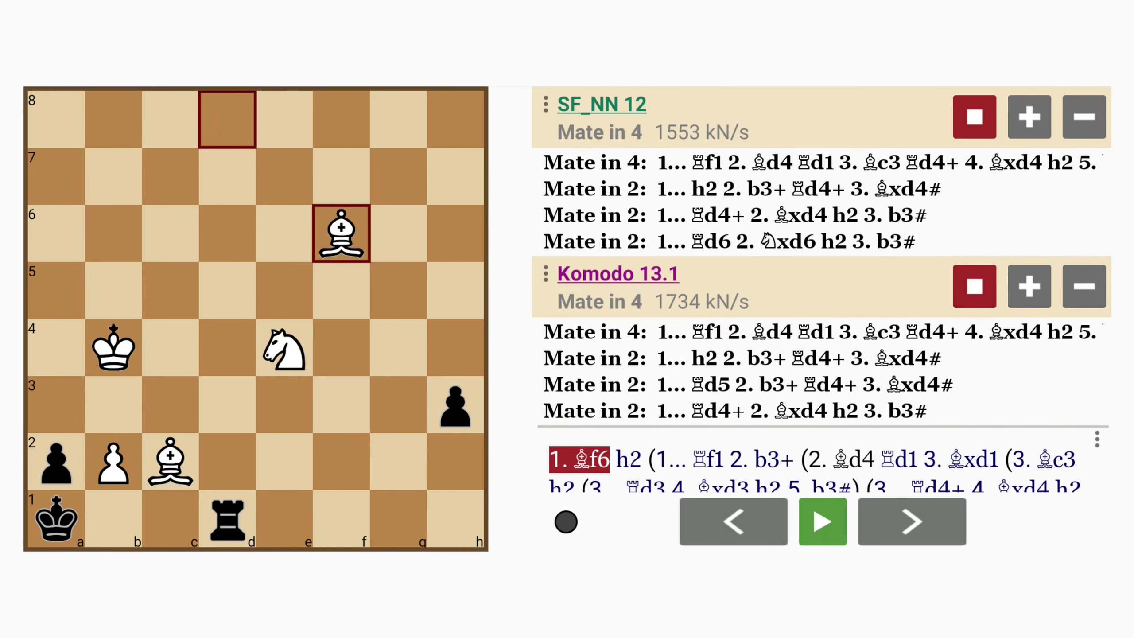
pyautogui.click(734, 521)
pyautogui.click(171, 461)
pyautogui.click(227, 518)
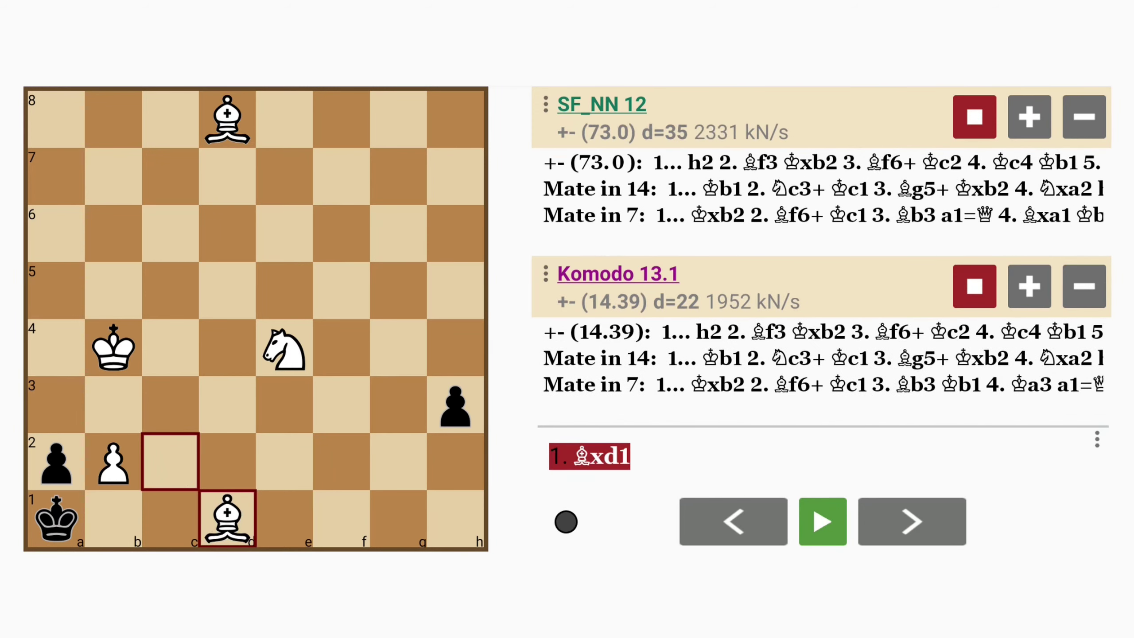